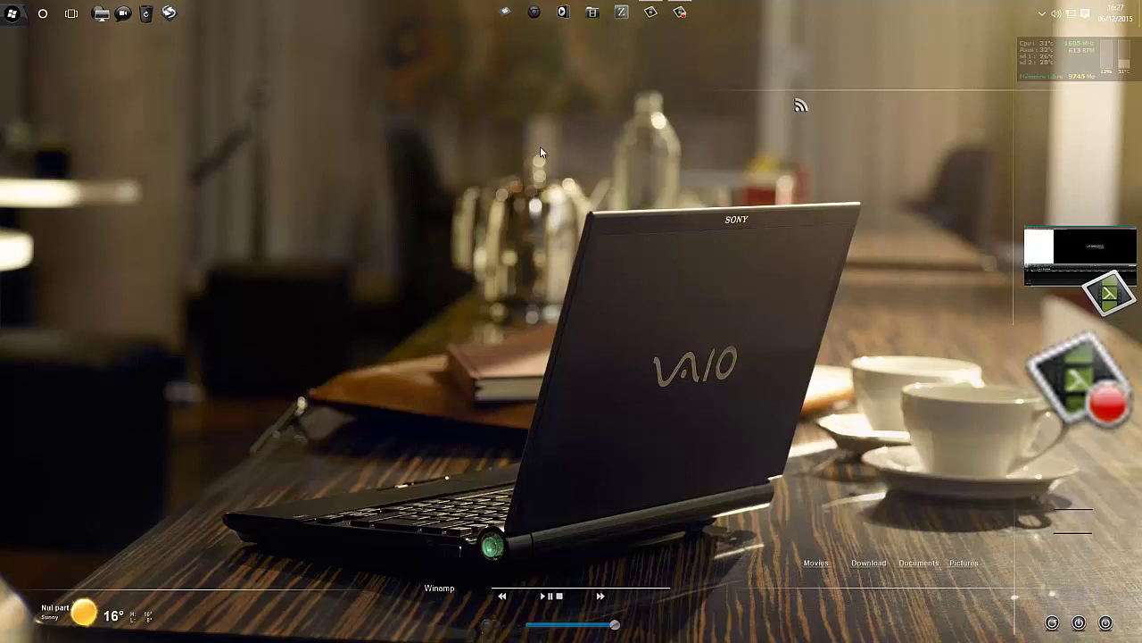
# Open the Task Manager at its list of startup programs and reposition the window on the desktop.
pyautogui.rightClick(839, 10)
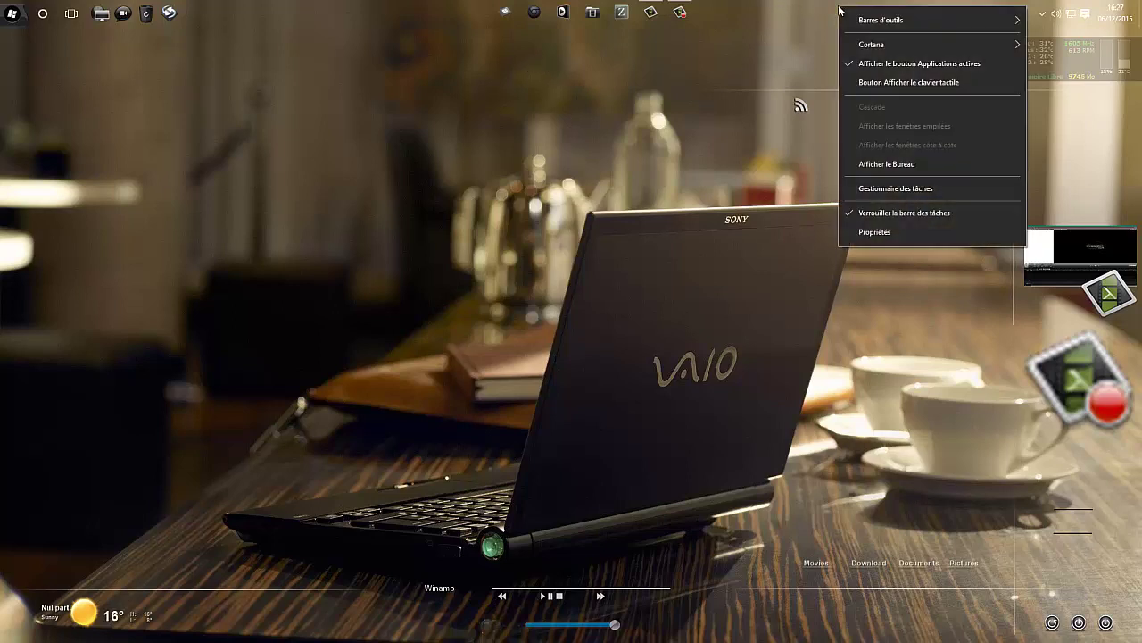
pyautogui.click(886, 189)
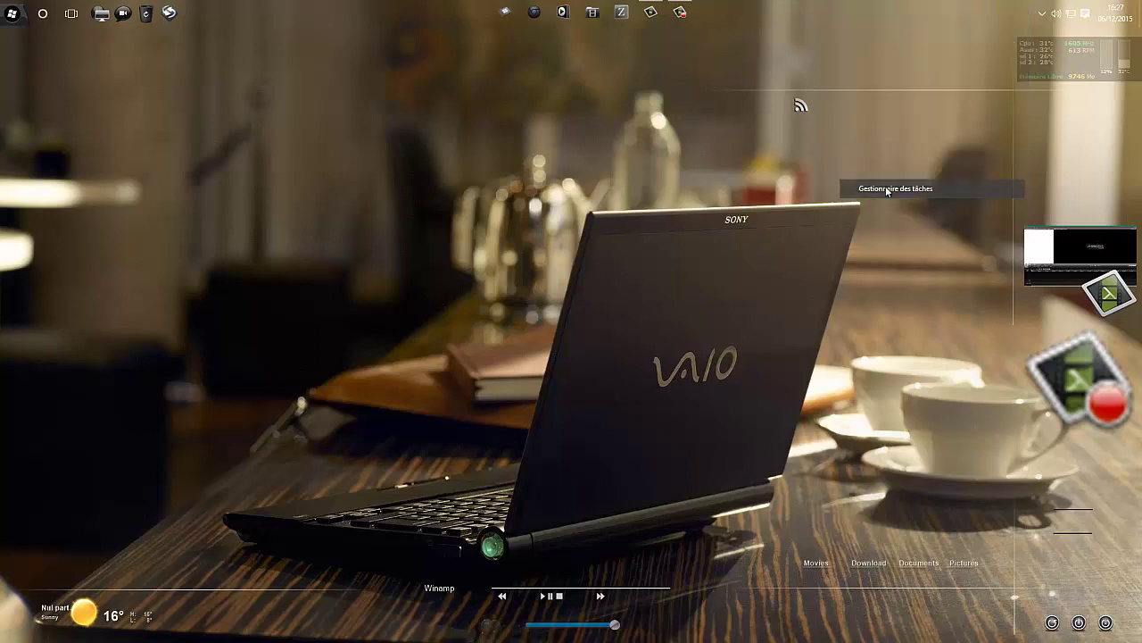
pyautogui.click(580, 154)
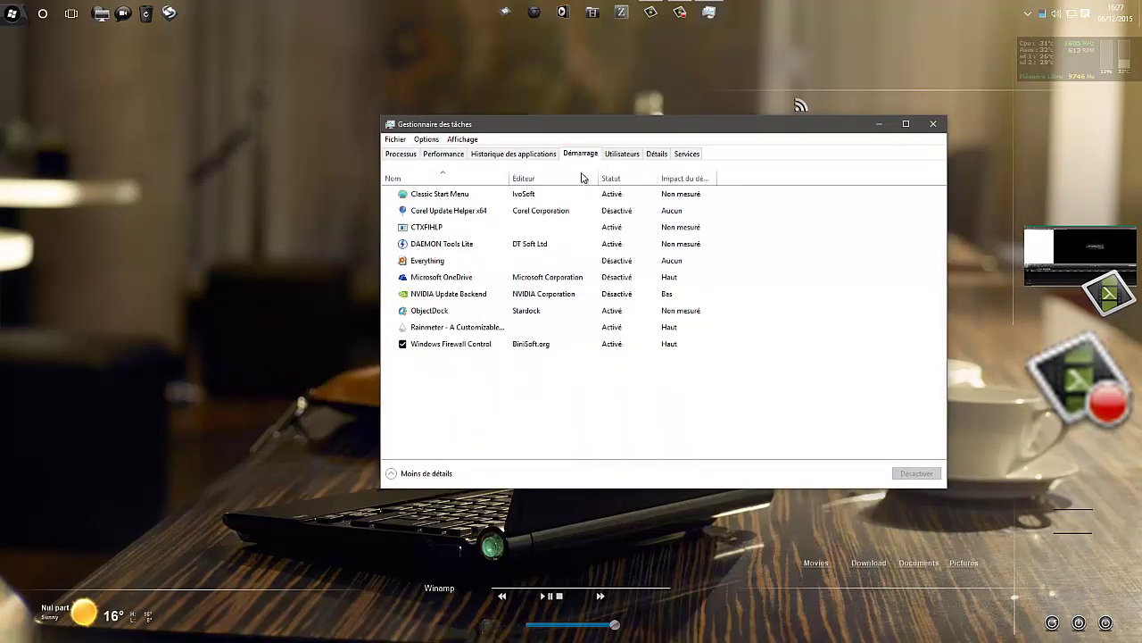
pyautogui.moveTo(712, 124); pyautogui.dragTo(584, 129)
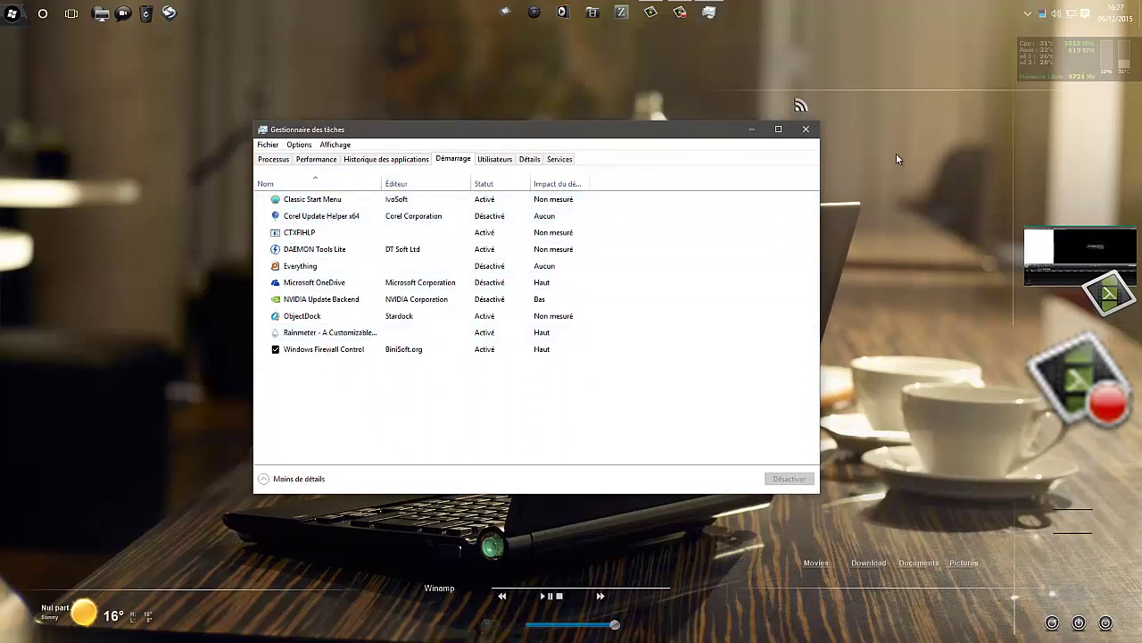
pyautogui.moveTo(689, 134); pyautogui.dragTo(793, 137)
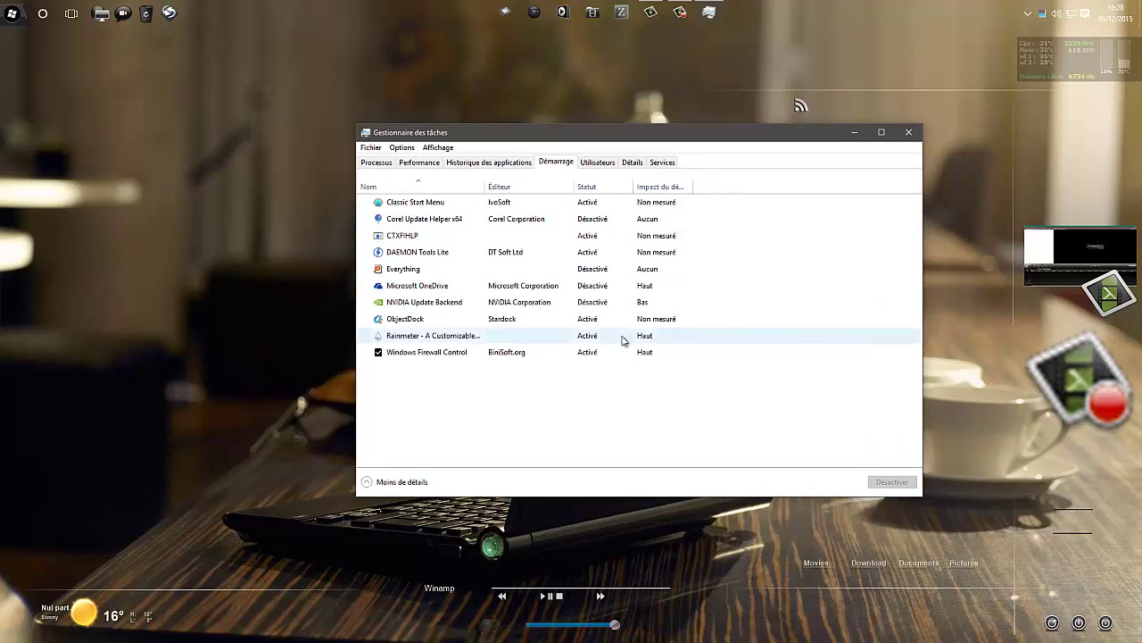
# Check the available startup actions for NVIDIA Update Backend and Classic Start Menu, then close the Task Manager.
pyautogui.click(433, 305)
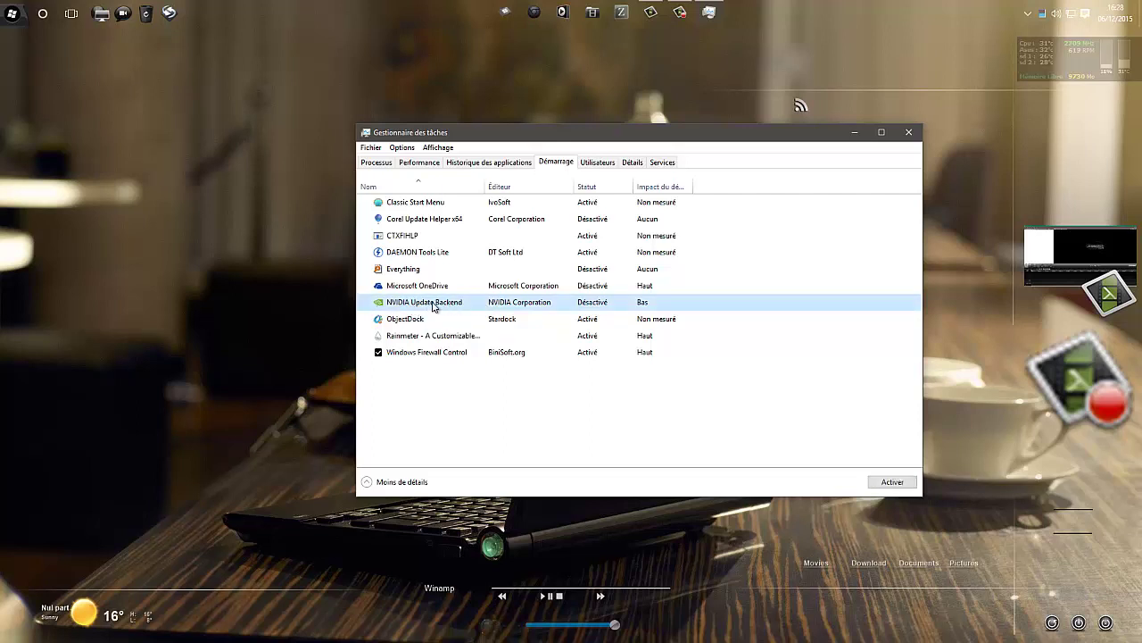
pyautogui.rightClick(432, 303)
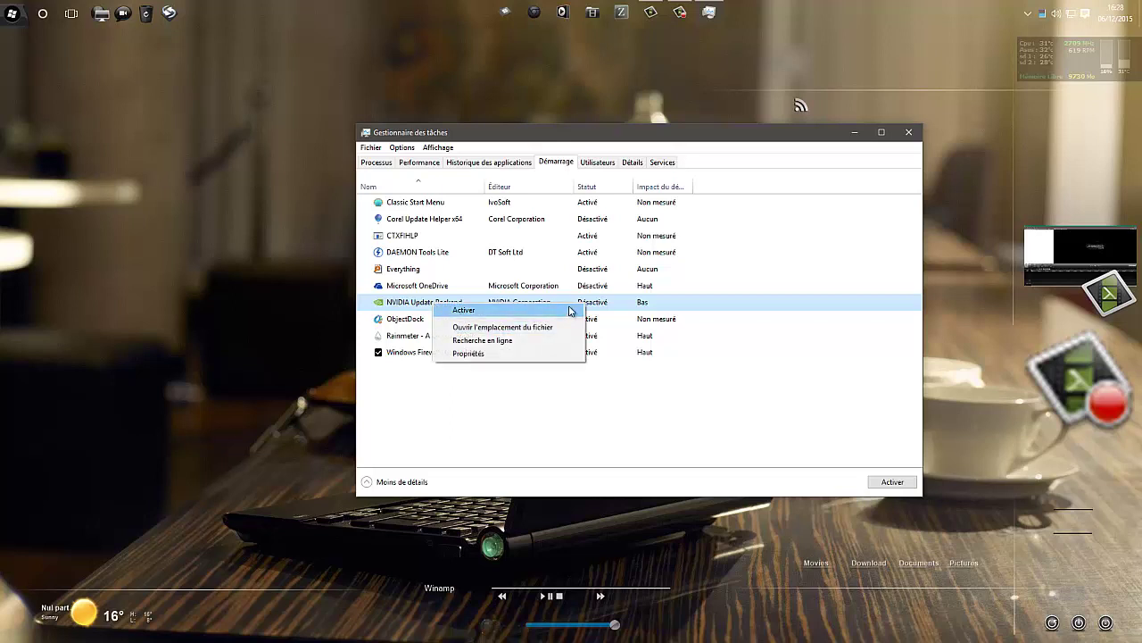
pyautogui.click(423, 209)
pyautogui.rightClick(422, 209)
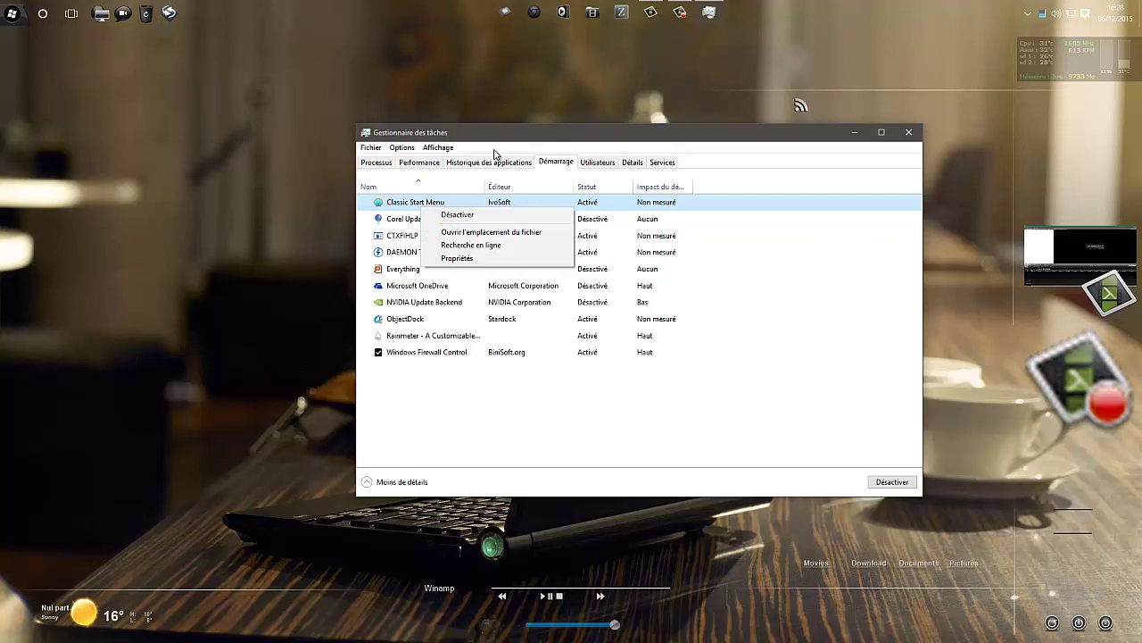
pyautogui.click(609, 138)
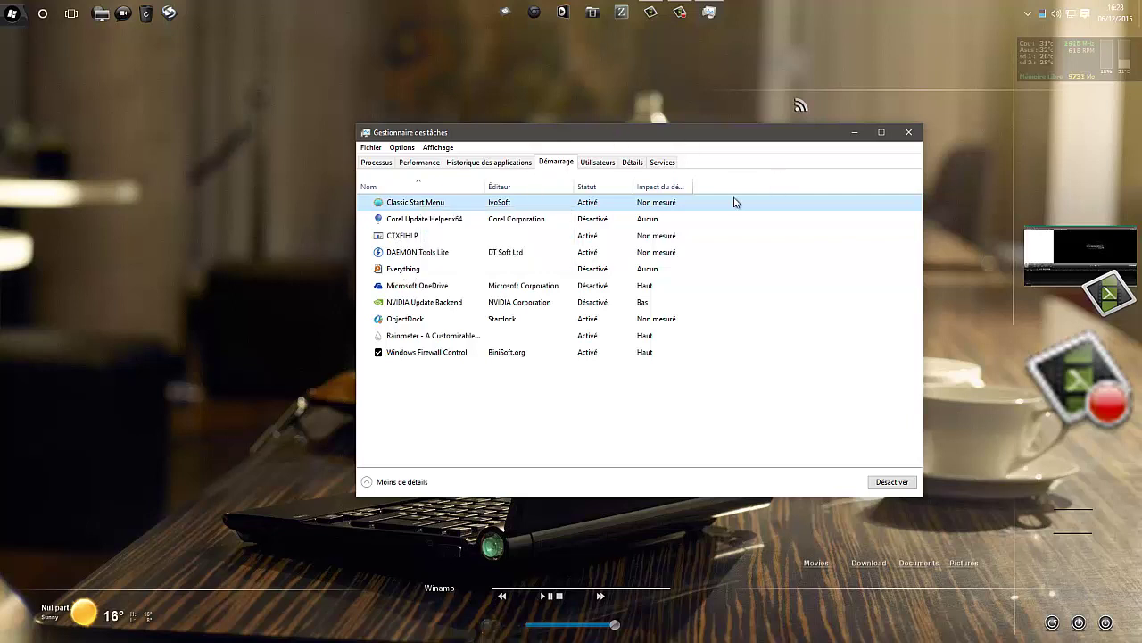
pyautogui.click(908, 132)
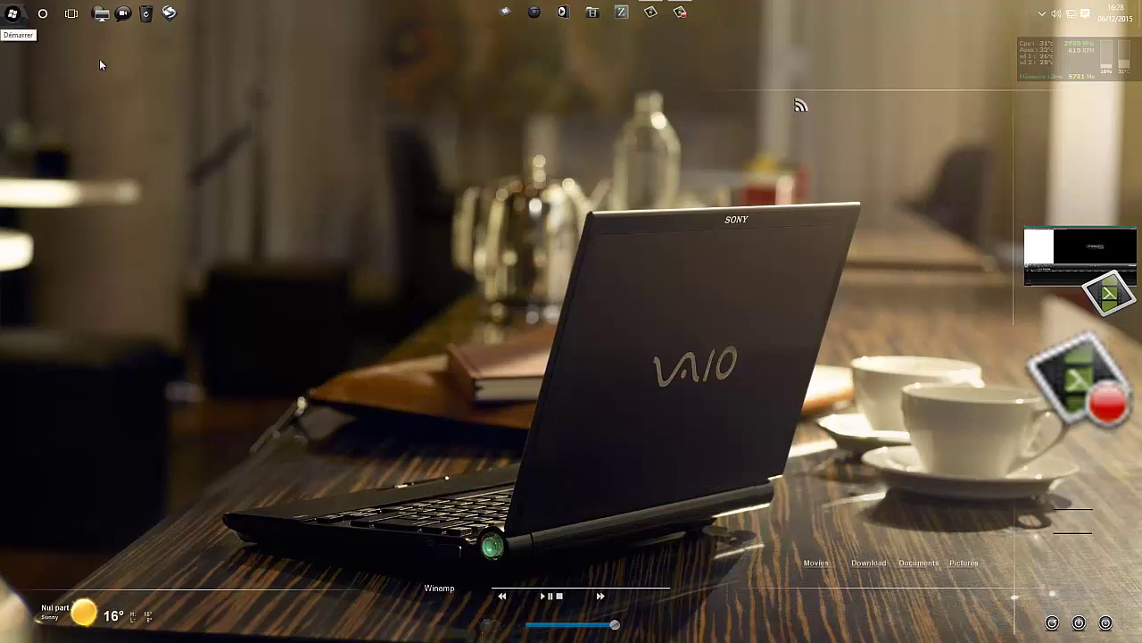
# Open the Windows Services console by running services.msc.
pyautogui.rightClick(12, 13)
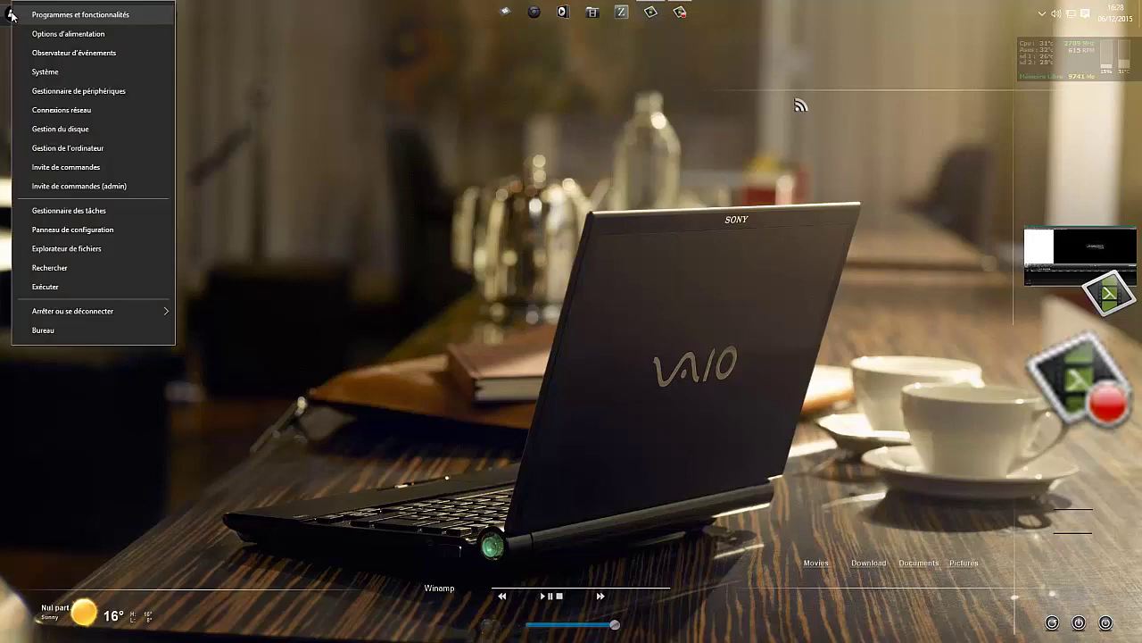
pyautogui.click(44, 287)
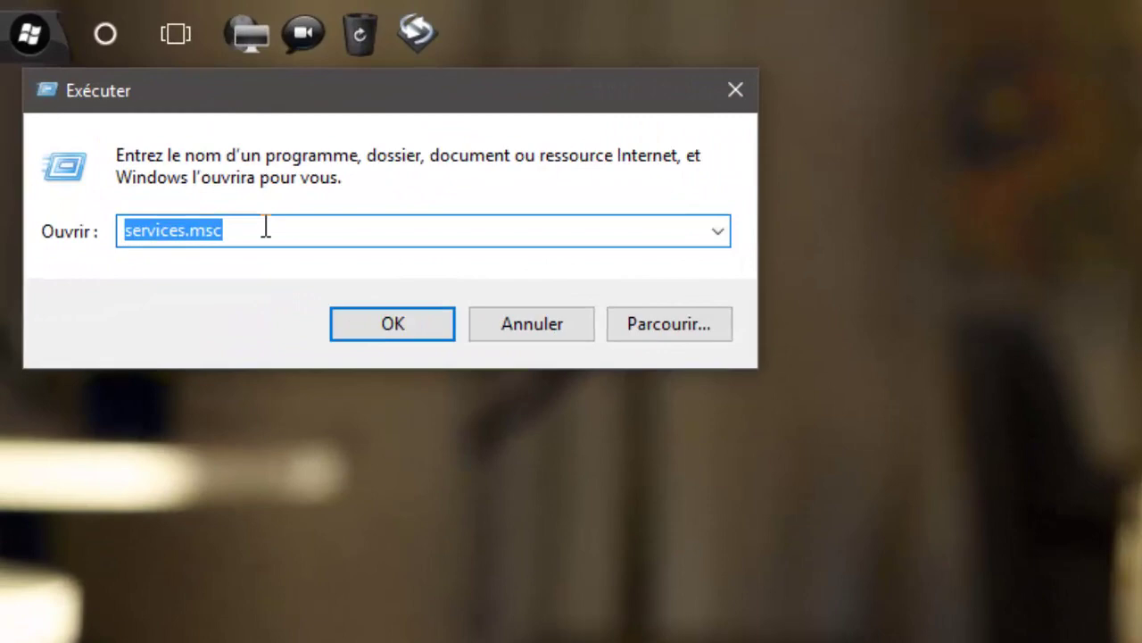
pyautogui.click(101, 93)
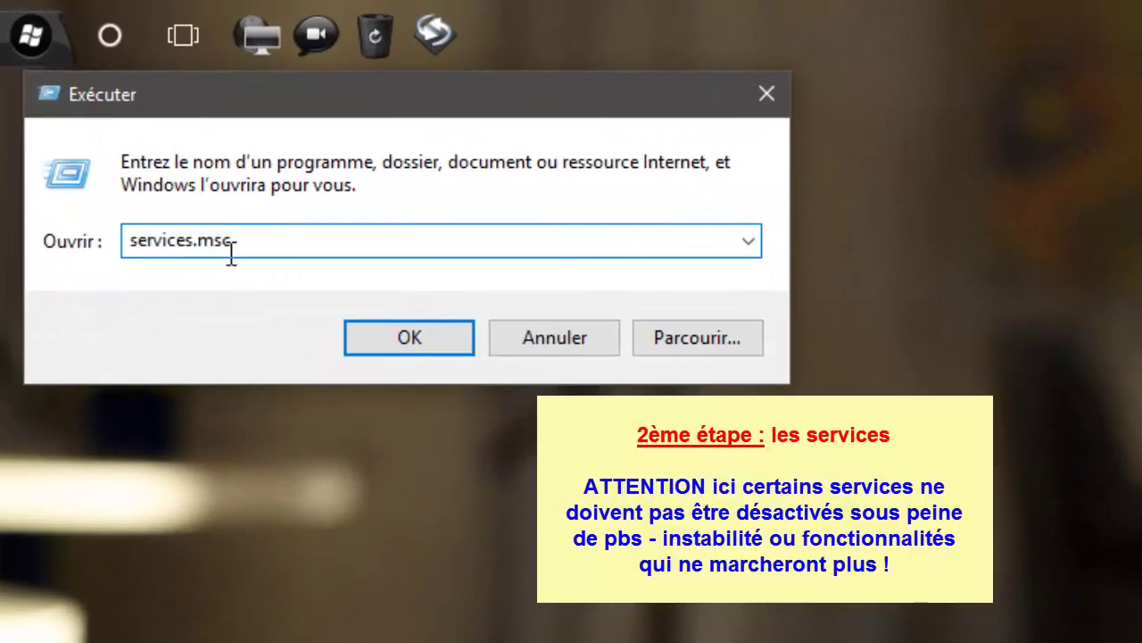
pyautogui.click(386, 337)
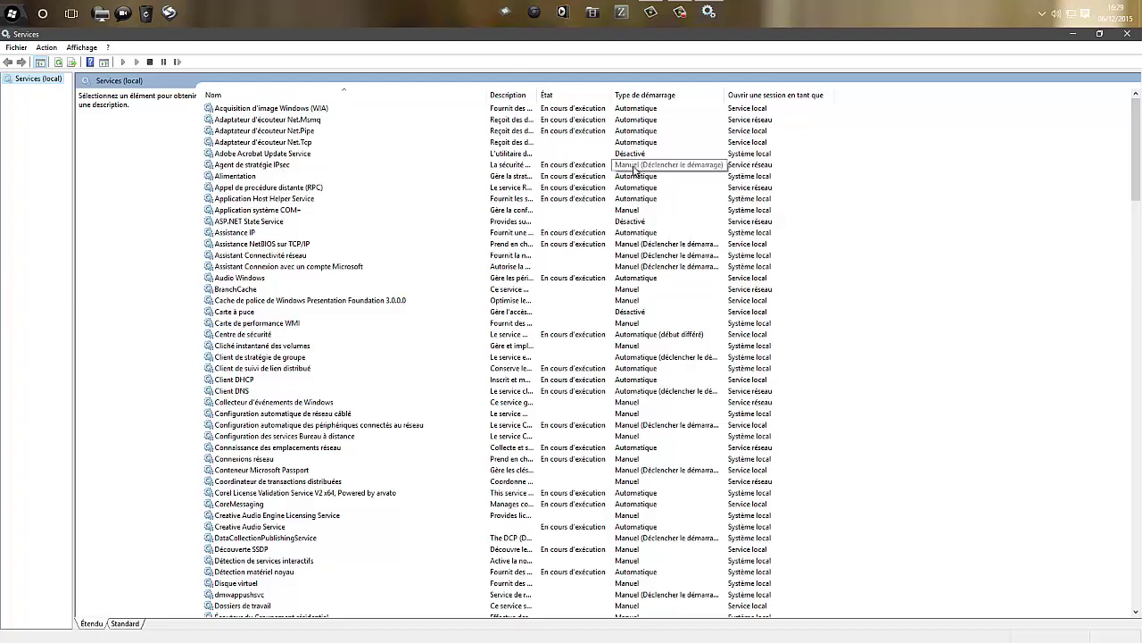
# Sort the services by startup type, review the automatic and disabled ones, and return to sorting by name.
pyautogui.click(659, 97)
pyautogui.scroll(-15, 646, 268)
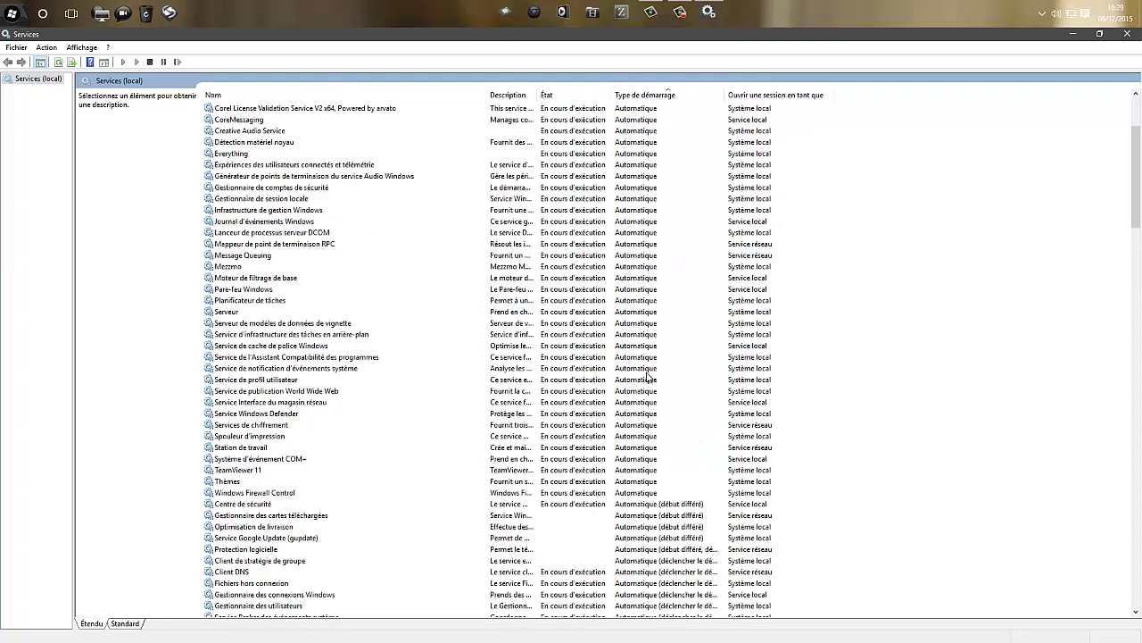
pyautogui.scroll(9, 887, 344)
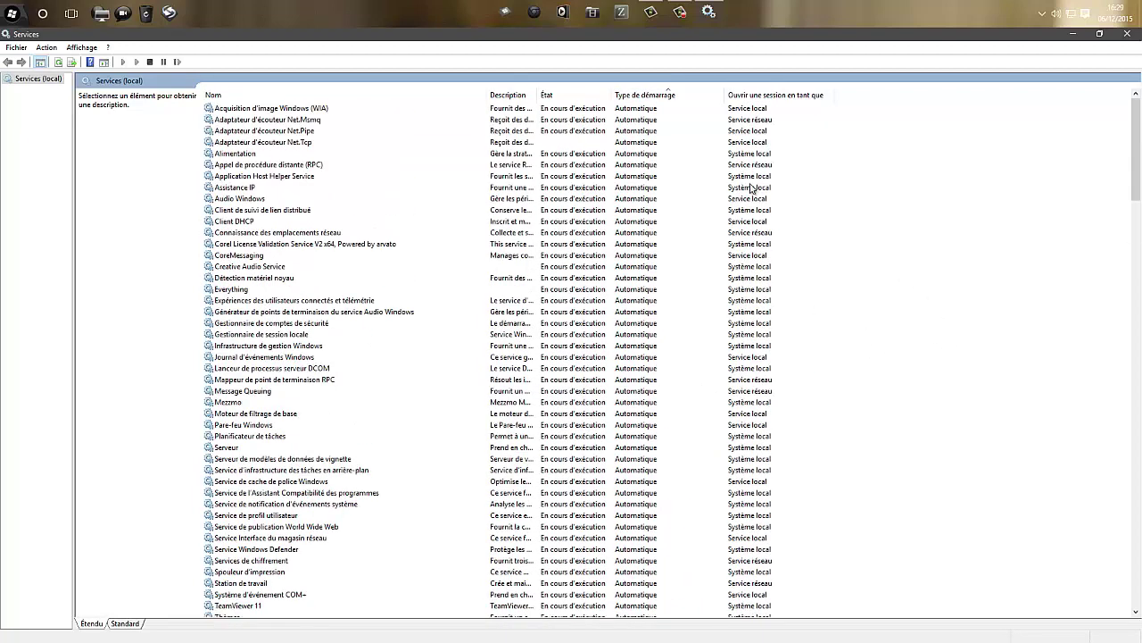
pyautogui.scroll(-3, 754, 190)
pyautogui.scroll(-2, 755, 195)
pyautogui.scroll(-3, 933, 291)
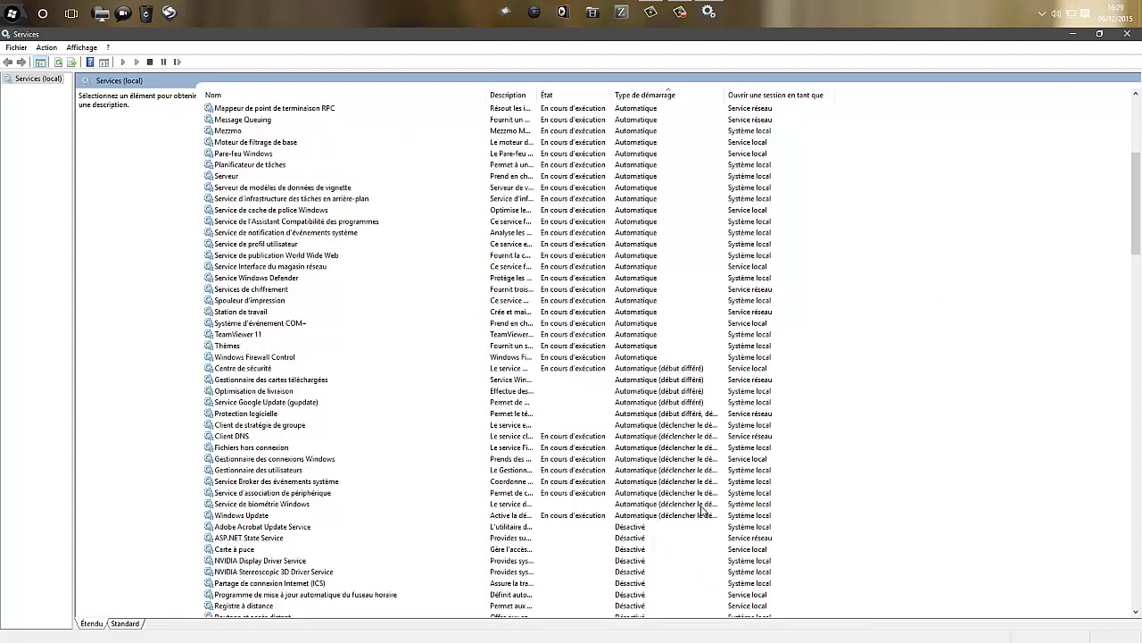
pyautogui.scroll(10, 696, 268)
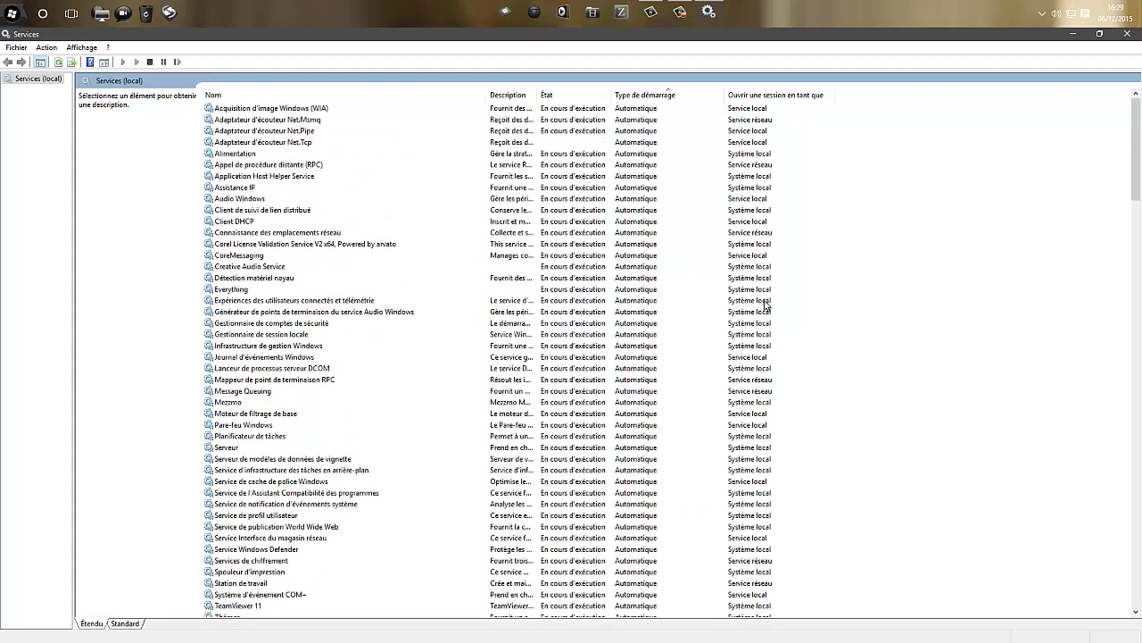
pyautogui.click(303, 94)
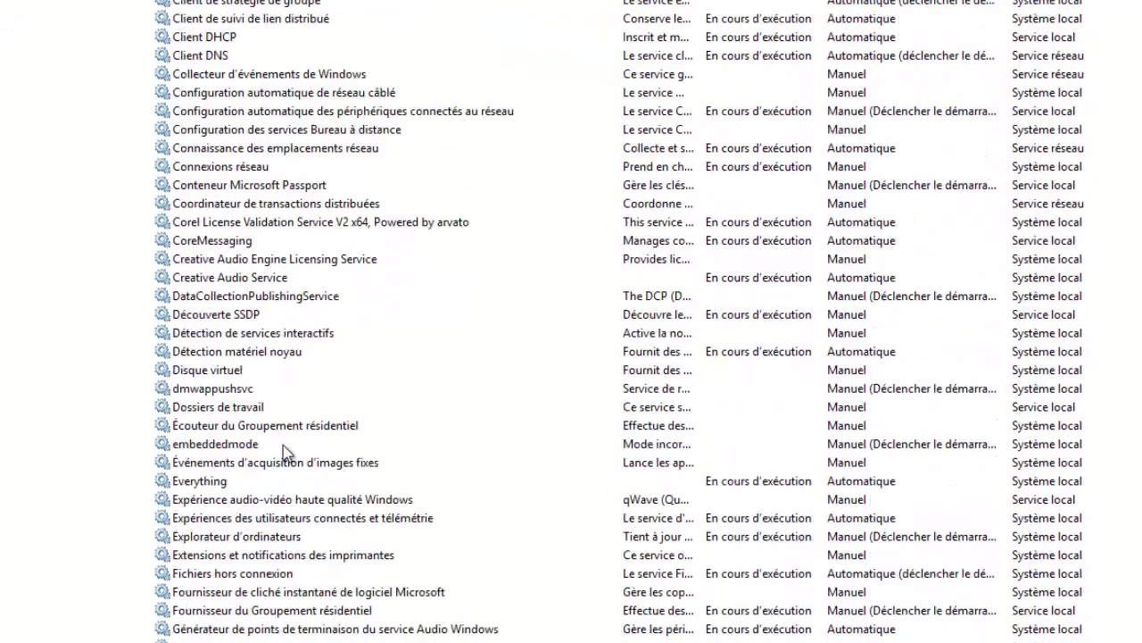
# Set the startup type of the dmwappushsvc service to Désactivé and apply the change.
pyautogui.click(227, 393)
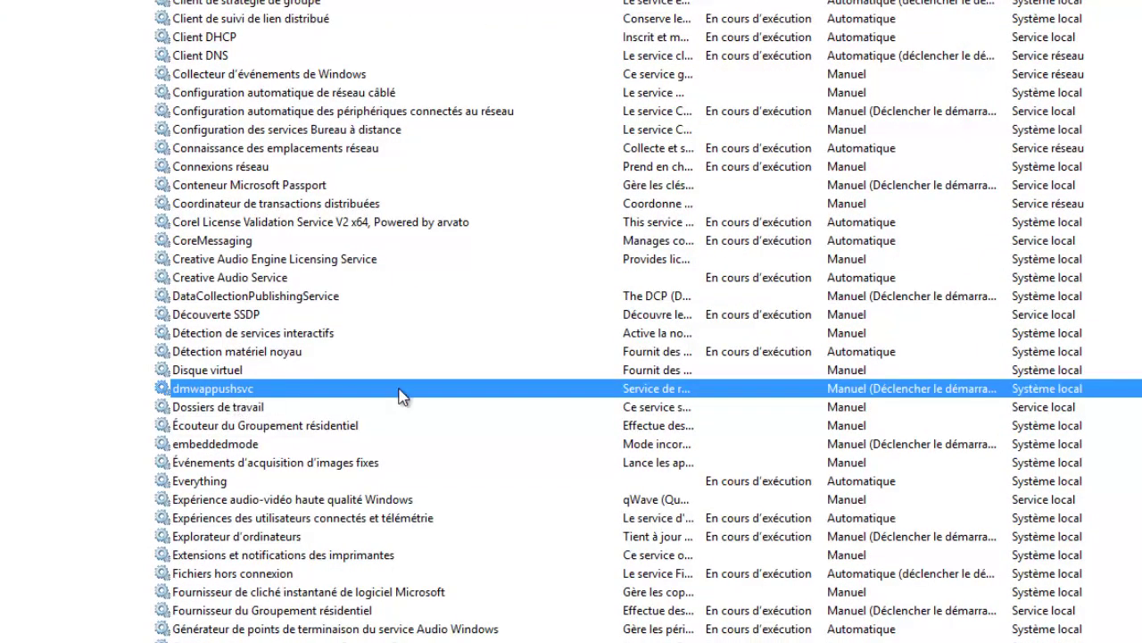
pyautogui.rightClick(258, 393)
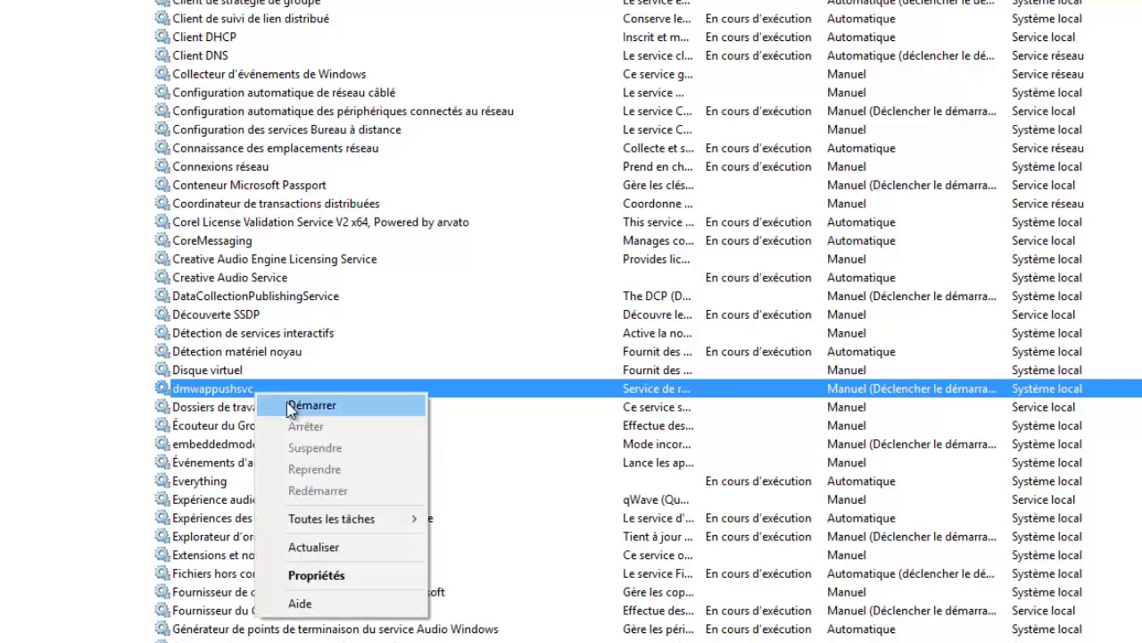
pyautogui.click(327, 576)
pyautogui.click(756, 157)
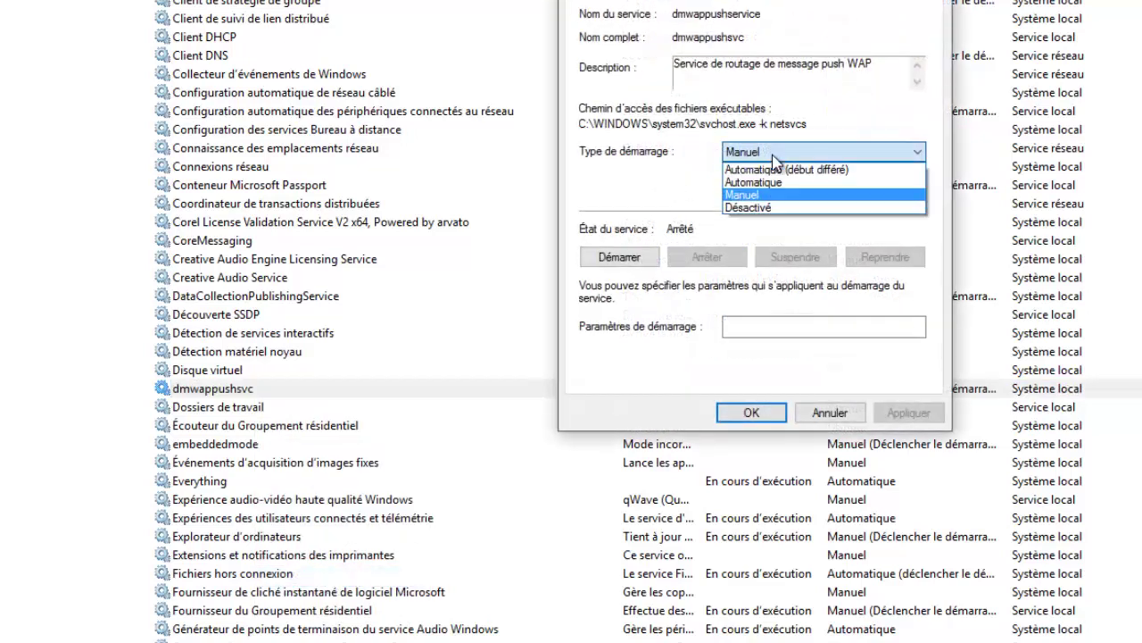
pyautogui.click(798, 210)
pyautogui.click(908, 412)
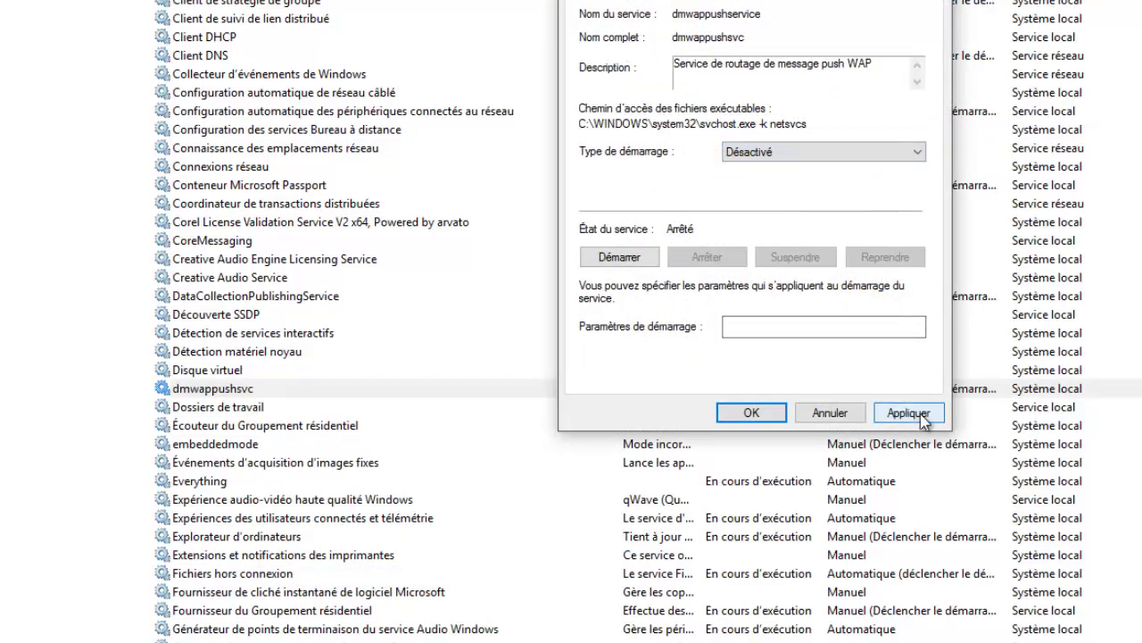
pyautogui.click(754, 413)
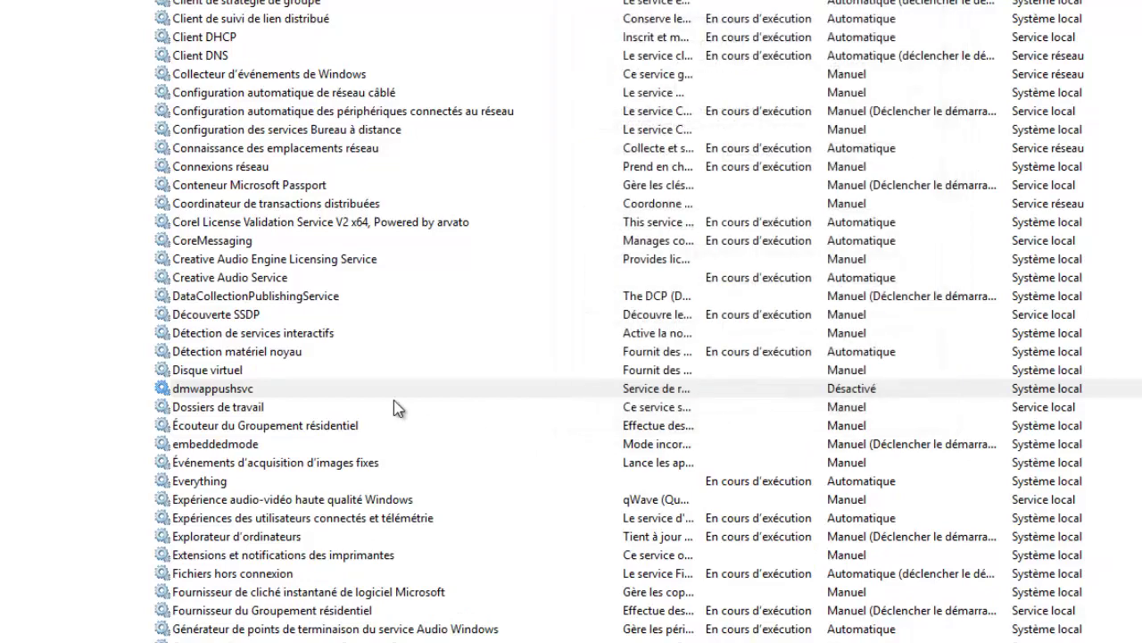
pyautogui.click(528, 388)
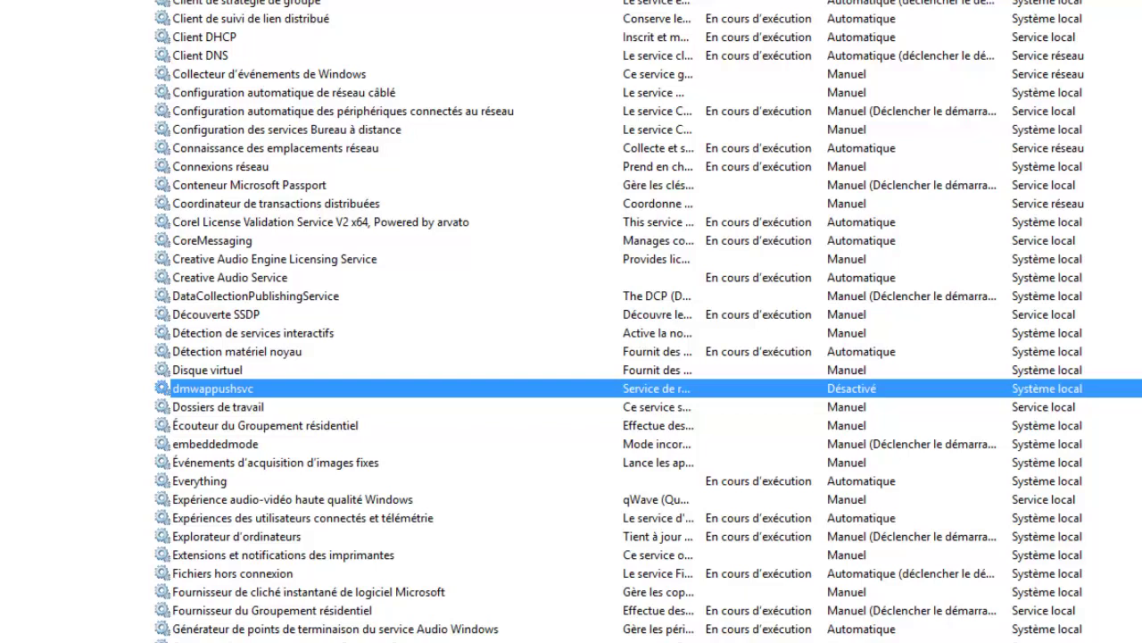
pyautogui.click(412, 238)
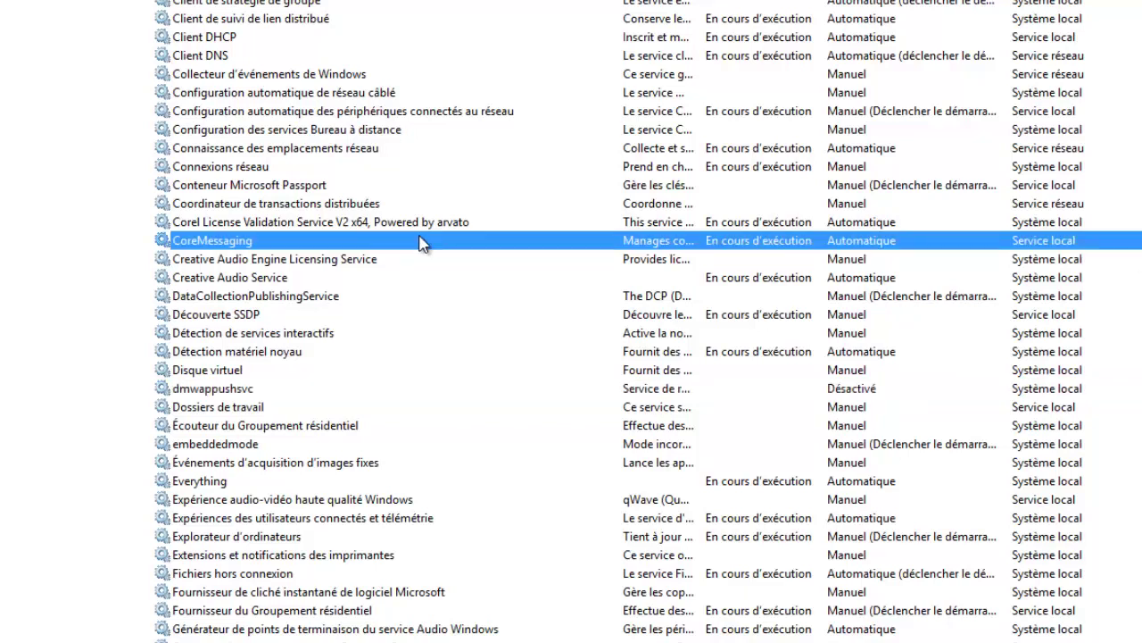
pyautogui.click(226, 390)
# Set the Expériences des utilisateurs connectés et télémétrie service's startup type to Désactivé and stop the running service.
pyautogui.scroll(-5, 721, 351)
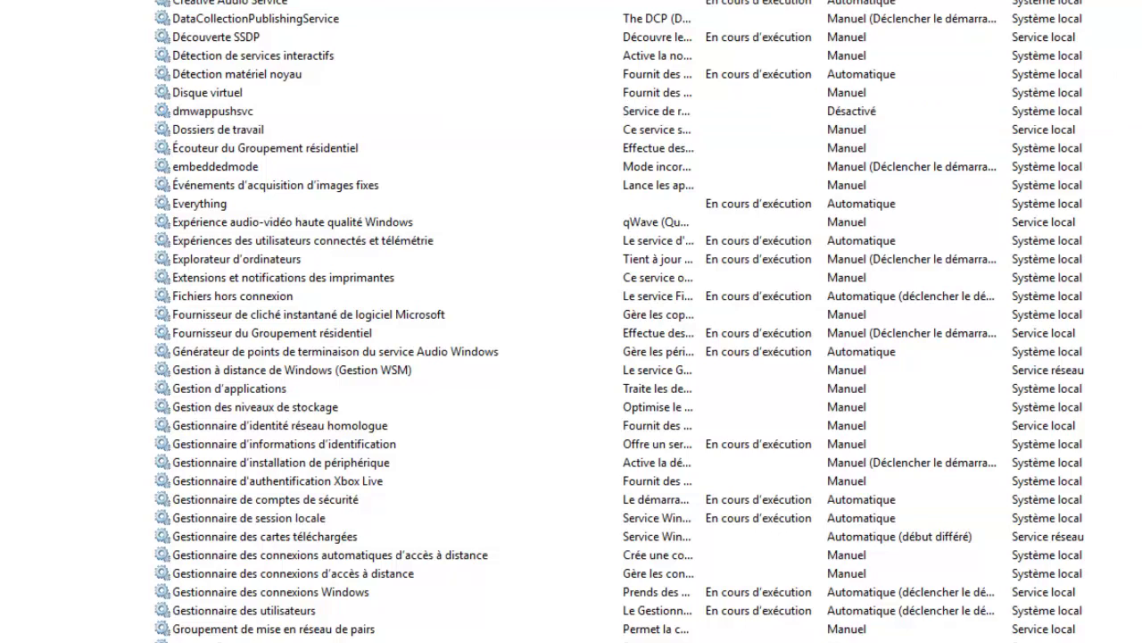
pyautogui.click(204, 113)
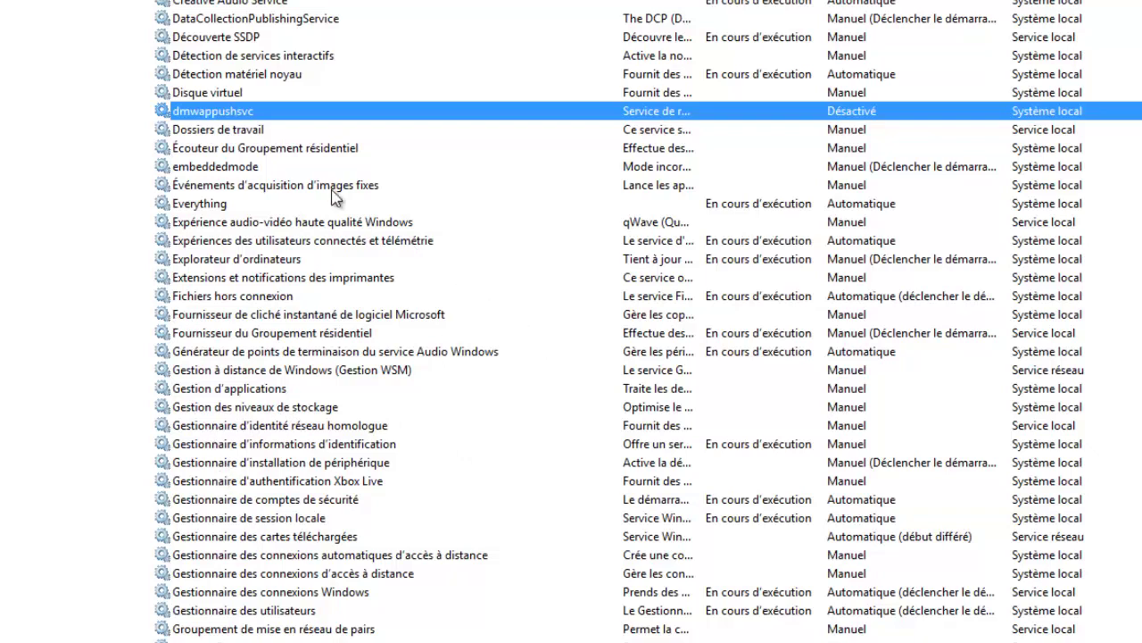
pyautogui.click(230, 248)
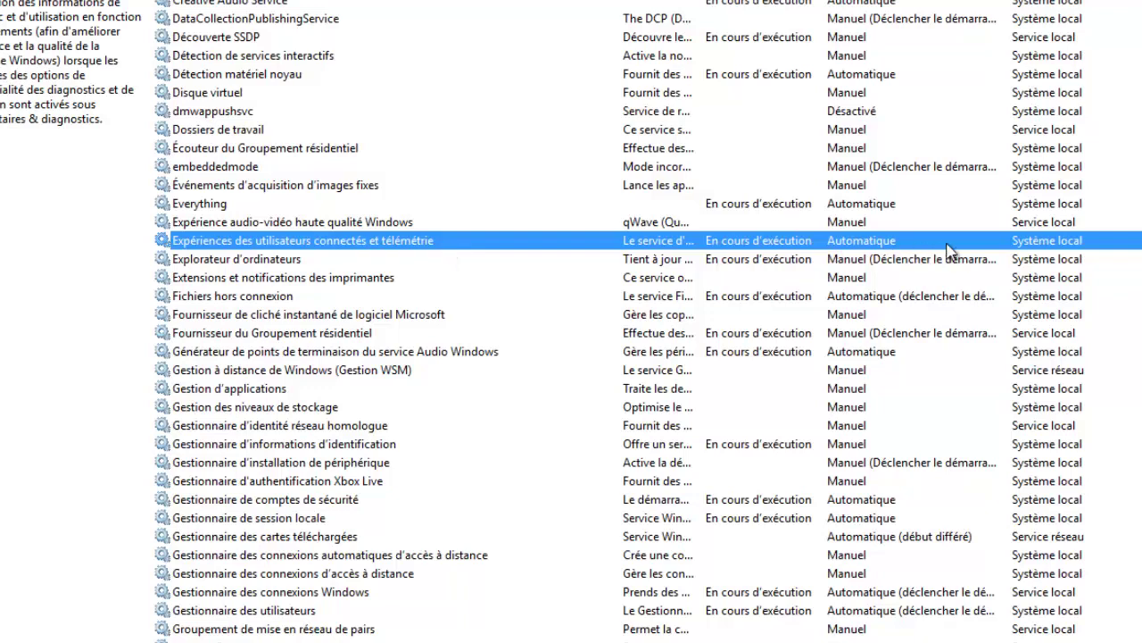
pyautogui.rightClick(390, 238)
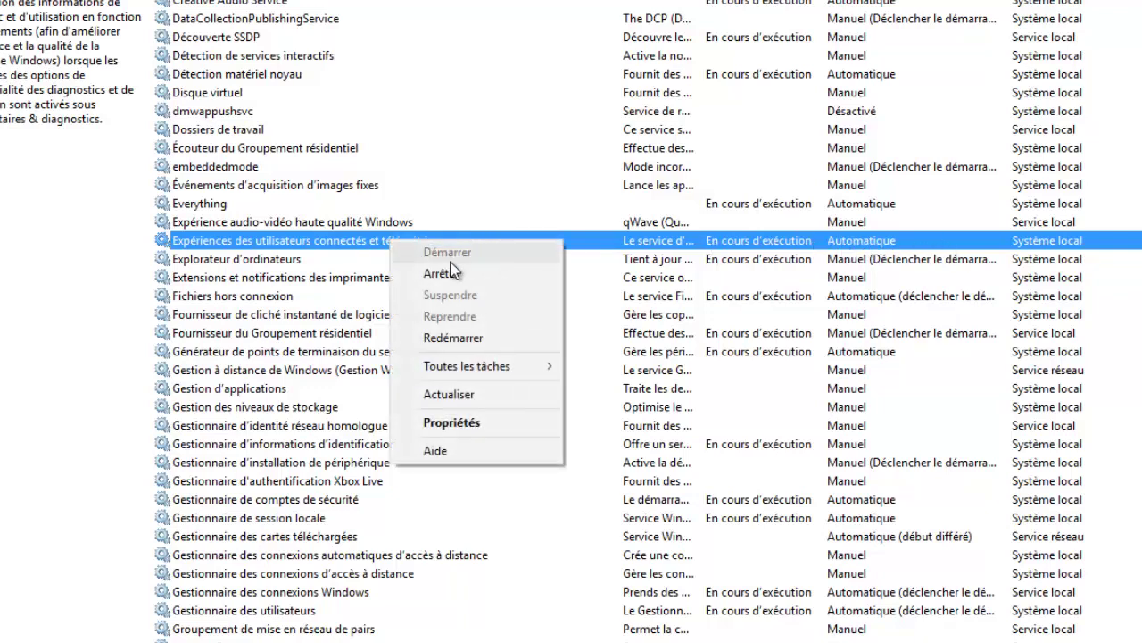
pyautogui.click(483, 422)
pyautogui.click(748, 154)
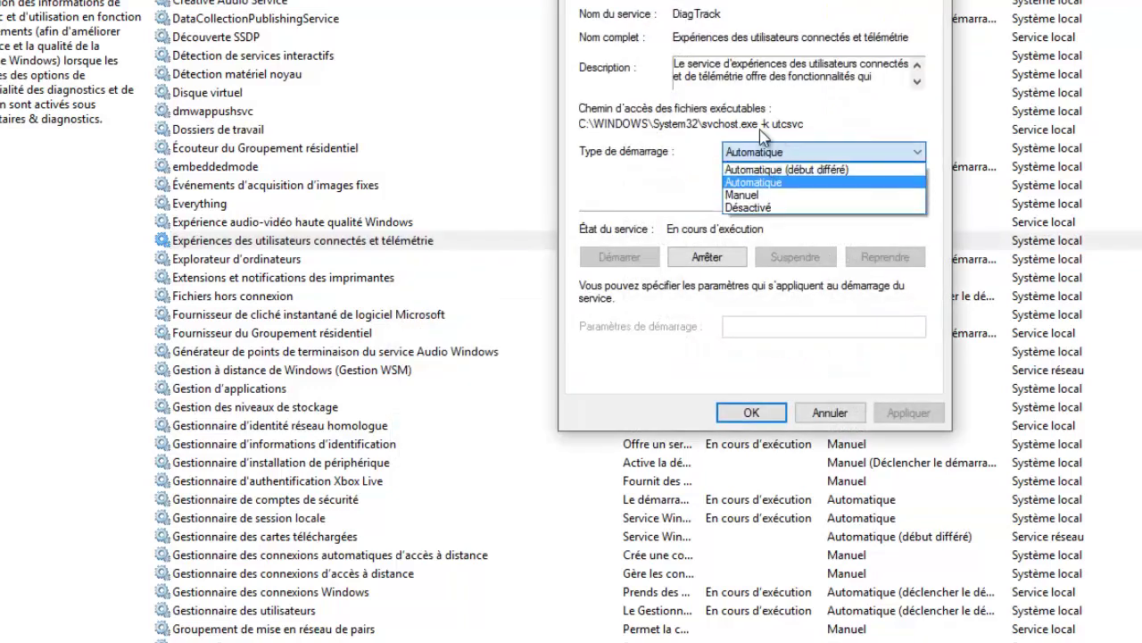
pyautogui.click(769, 211)
pyautogui.click(919, 416)
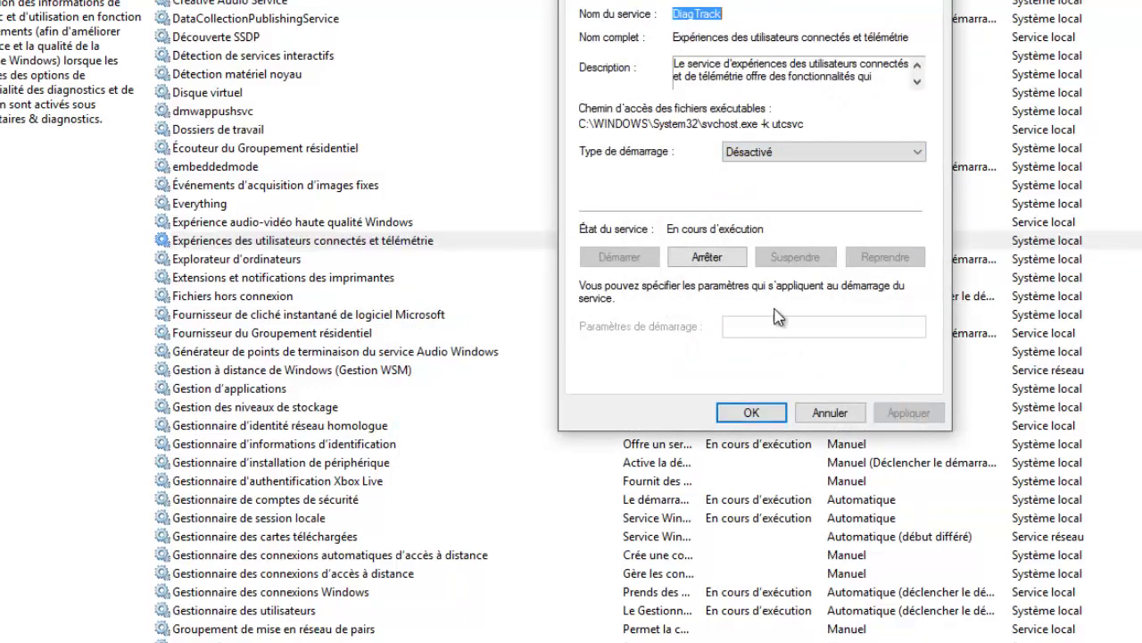
pyautogui.click(705, 258)
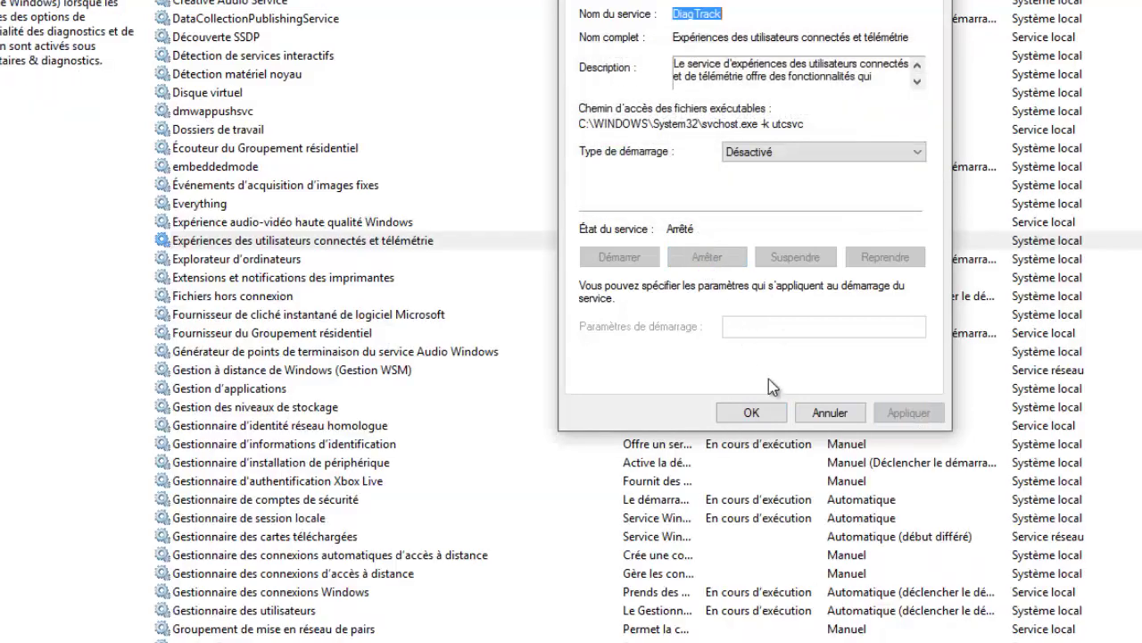
pyautogui.click(754, 414)
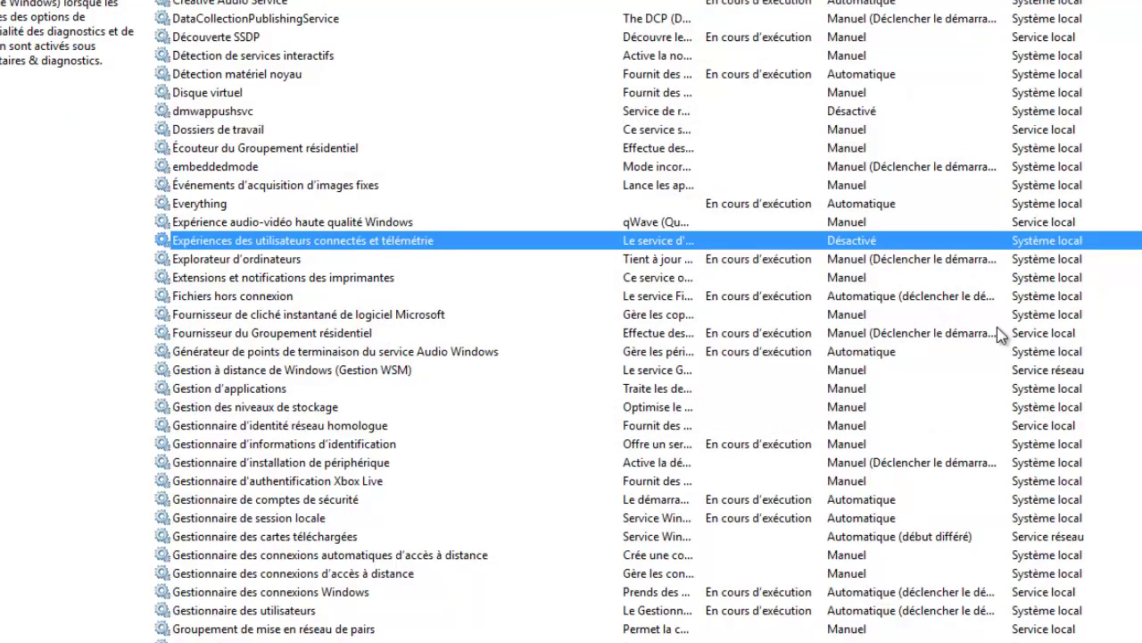
# Look through the services from Explorateur d'ordinateurs down to the NVIDIA driver services.
pyautogui.click(271, 260)
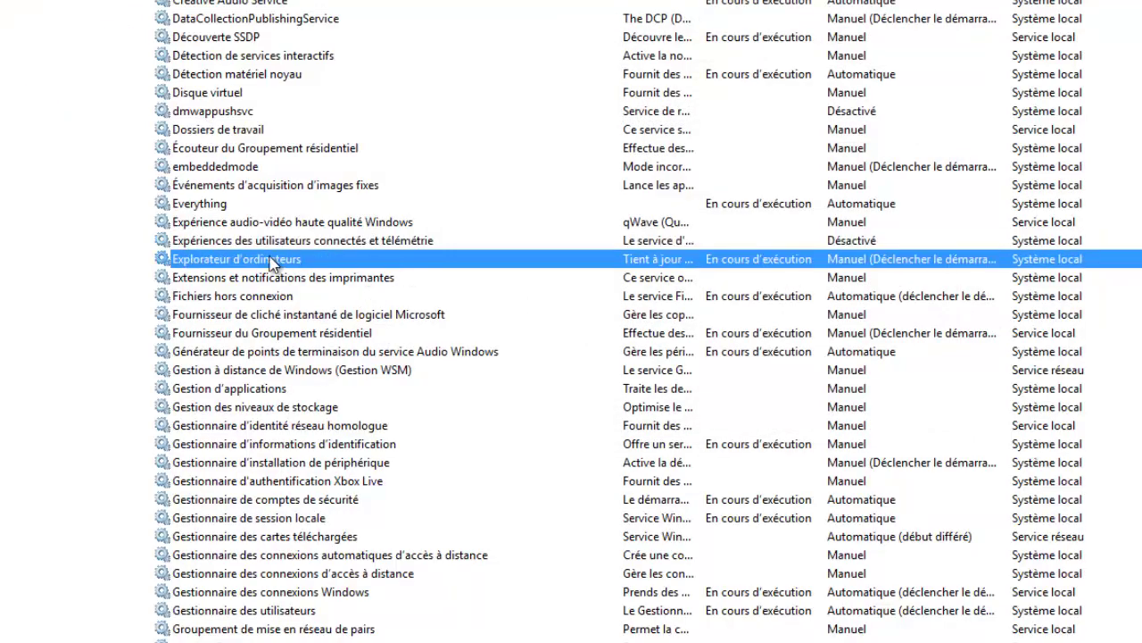
pyautogui.scroll(-2, 571, 275)
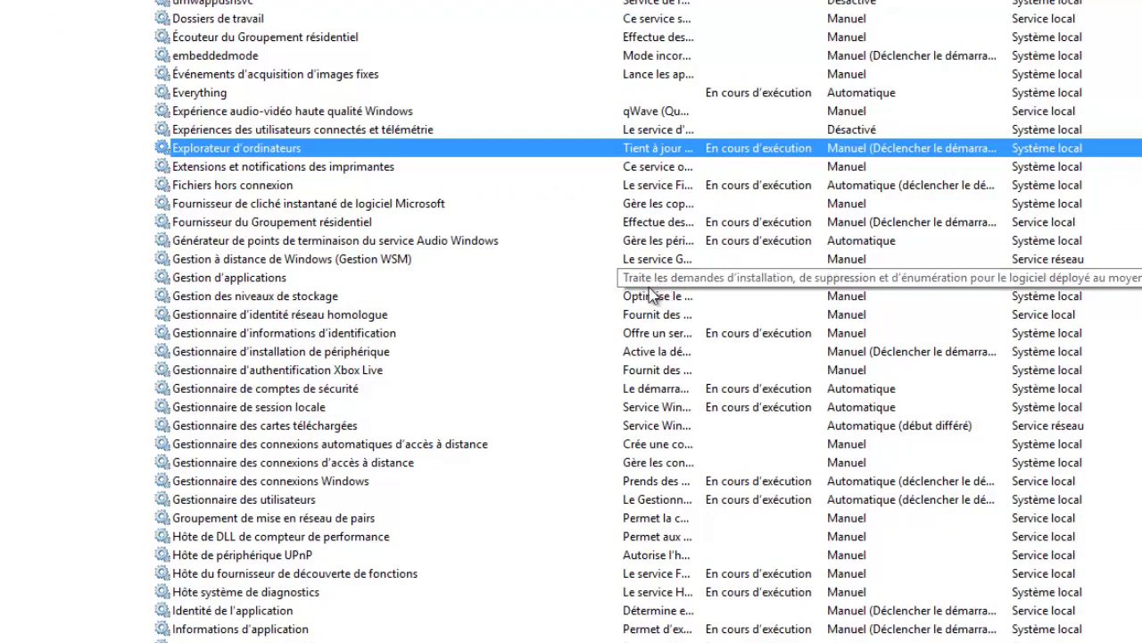
pyautogui.scroll(-5, 650, 288)
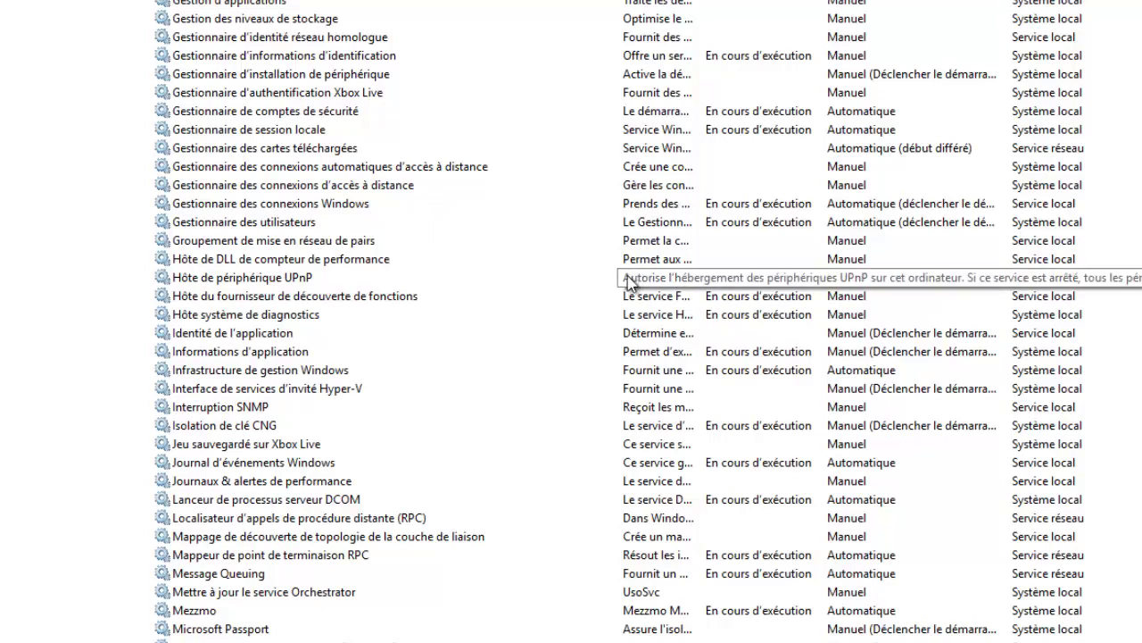
pyautogui.scroll(-2, 224, 489)
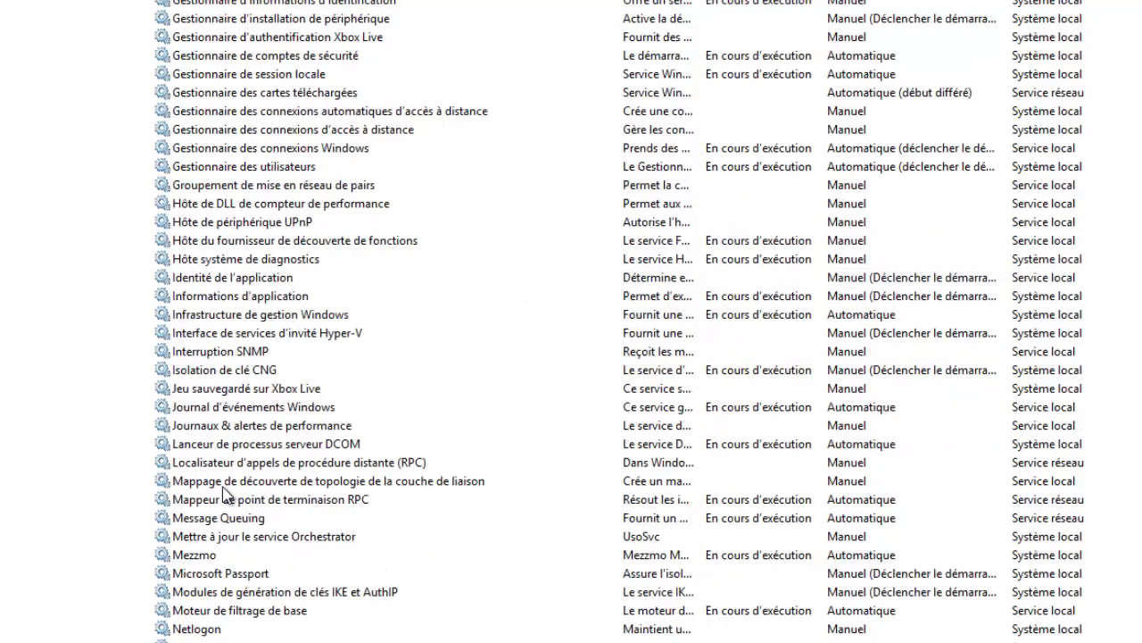
pyautogui.scroll(-2, 223, 489)
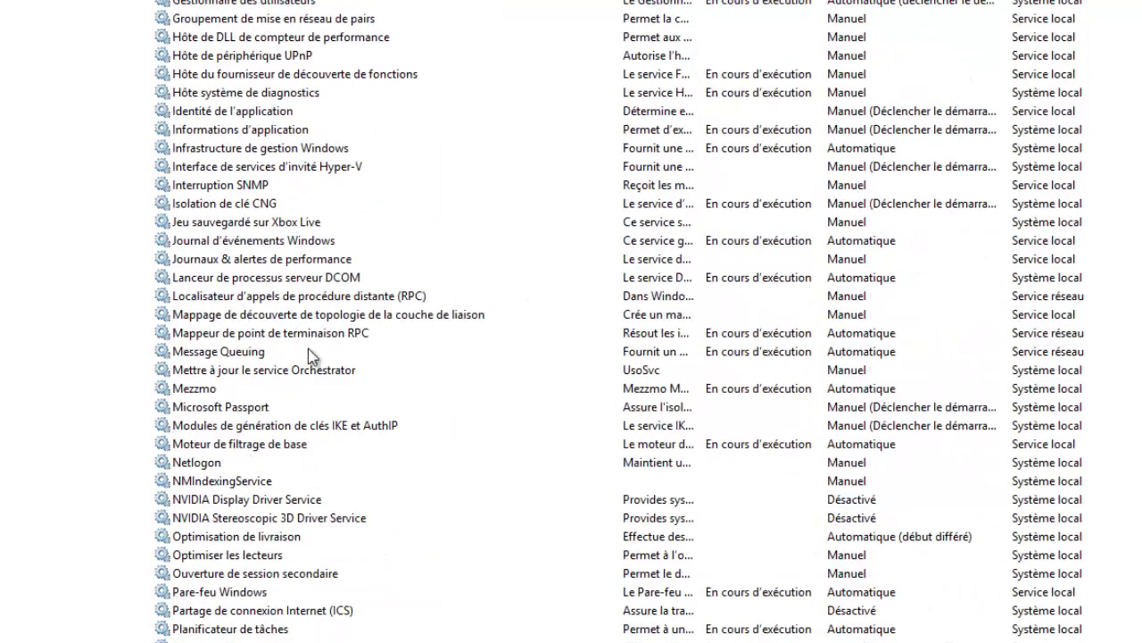
pyautogui.scroll(-2, 308, 355)
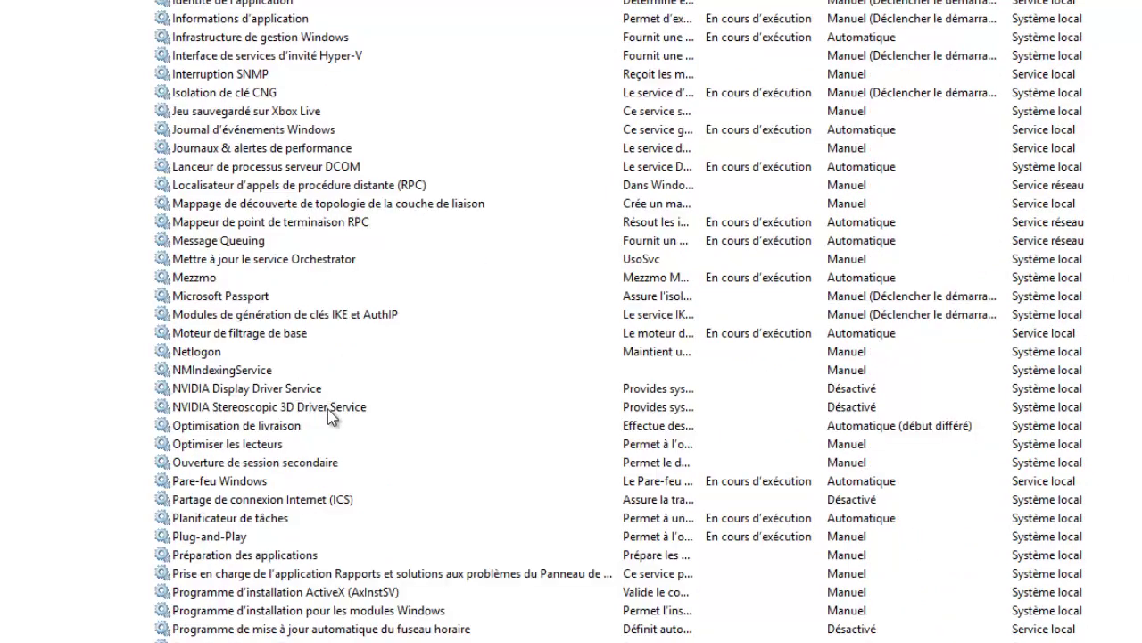
# Check the two NVIDIA driver services, viewing the NVIDIA Display Driver Service's startup type options in its properties without saving changes.
pyautogui.click(220, 397)
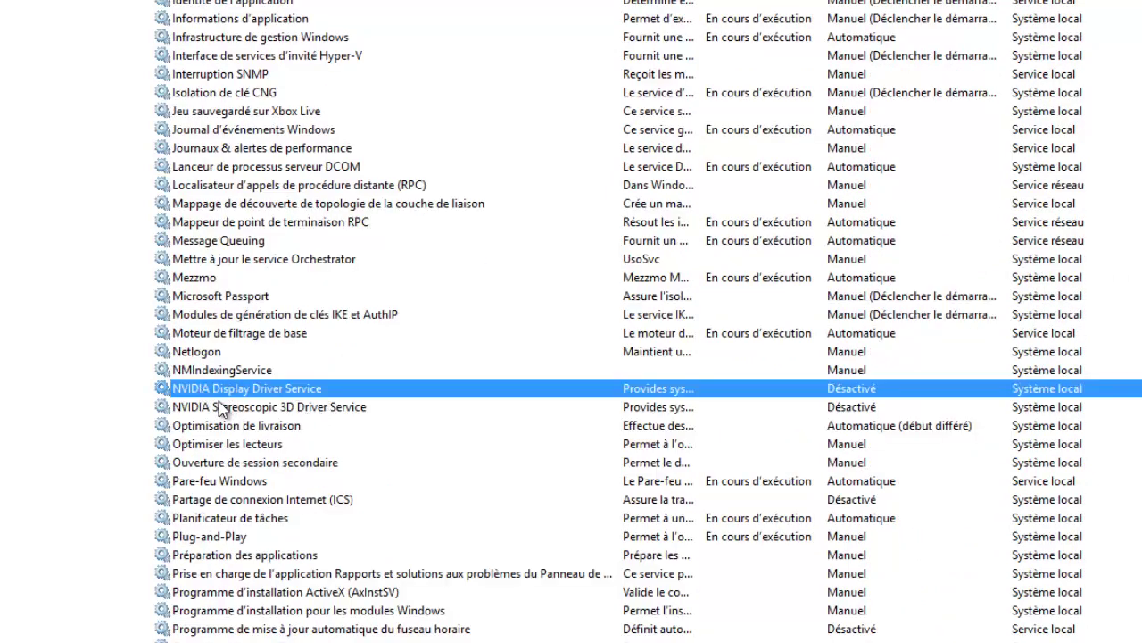
pyautogui.click(223, 407)
pyautogui.click(229, 395)
pyautogui.click(265, 411)
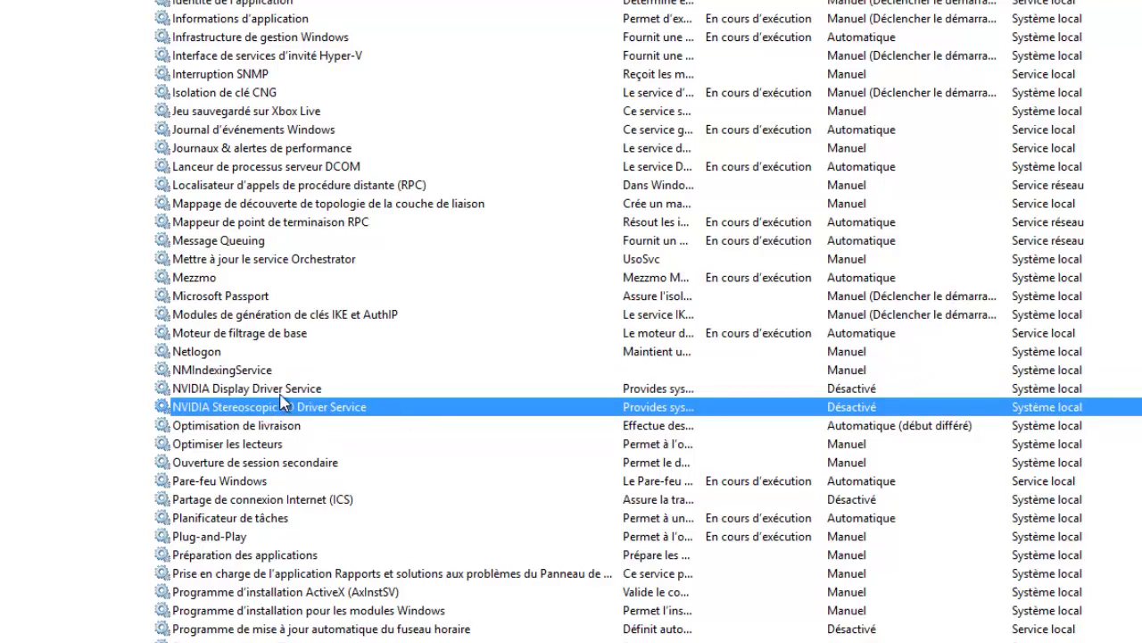
pyautogui.click(279, 396)
pyautogui.click(258, 403)
pyautogui.click(299, 392)
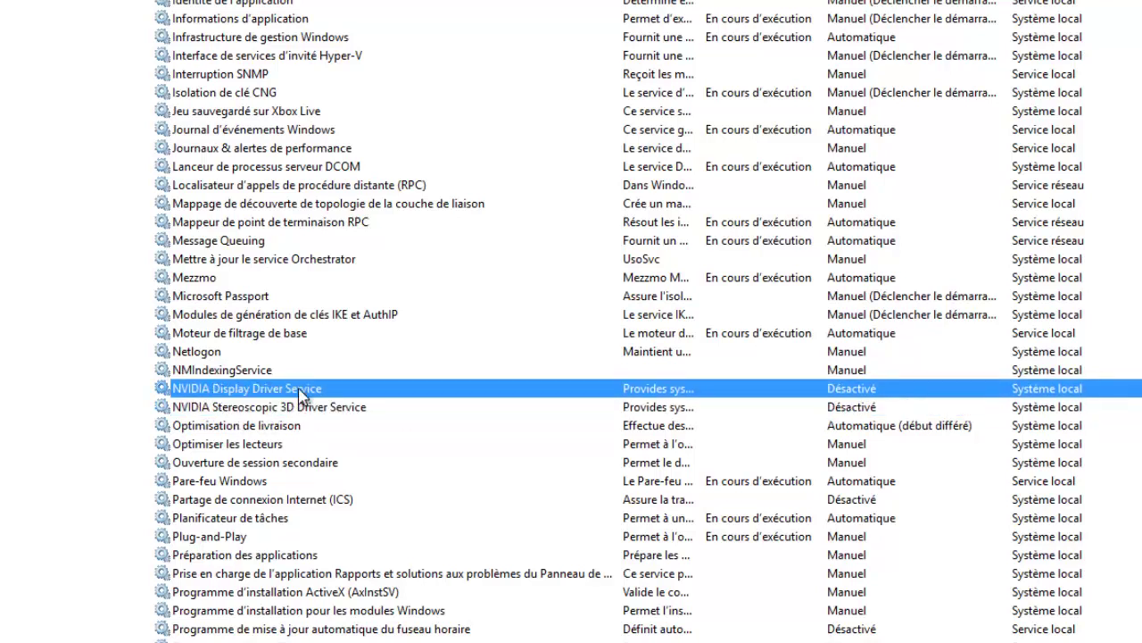
pyautogui.rightClick(301, 396)
pyautogui.click(375, 572)
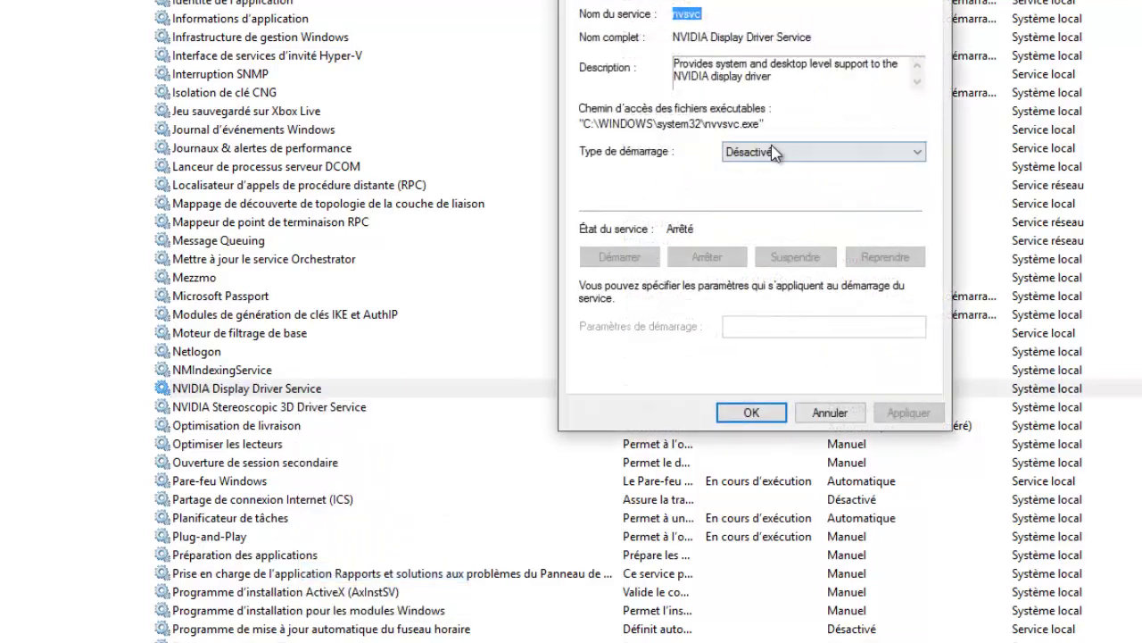
pyautogui.click(774, 154)
pyautogui.click(735, 214)
pyautogui.click(827, 412)
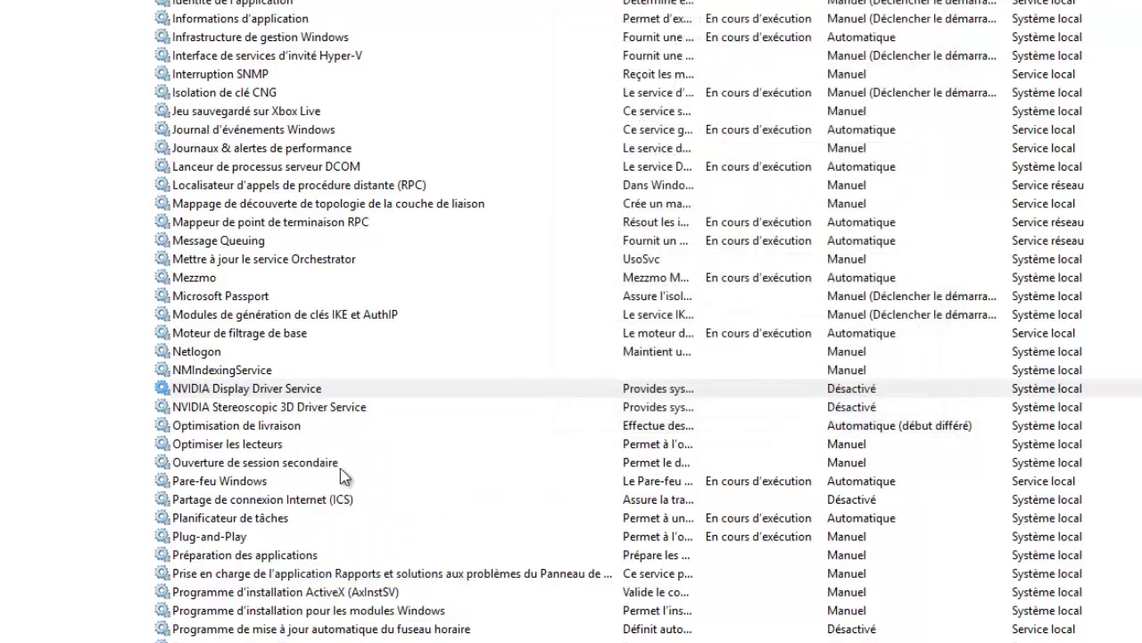
pyautogui.click(225, 410)
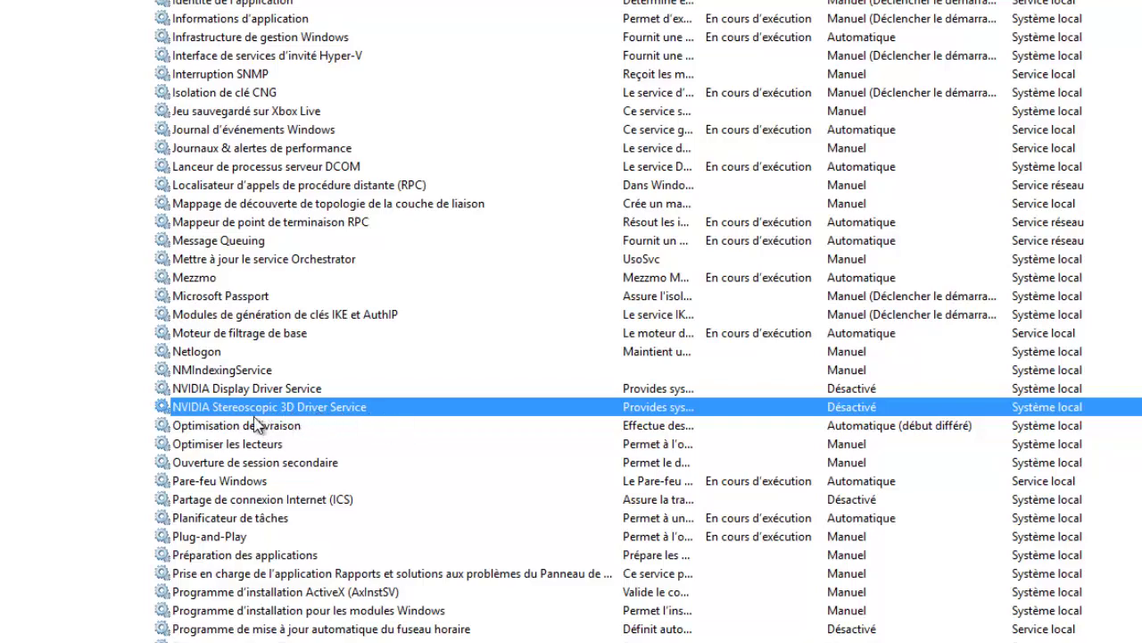
# Examine the services near the end of the list, including Windows Search, Windows Installer, Windows Update, TeamViewer 11, Skype Updater and Superfetch.
pyautogui.scroll(-11, 910, 428)
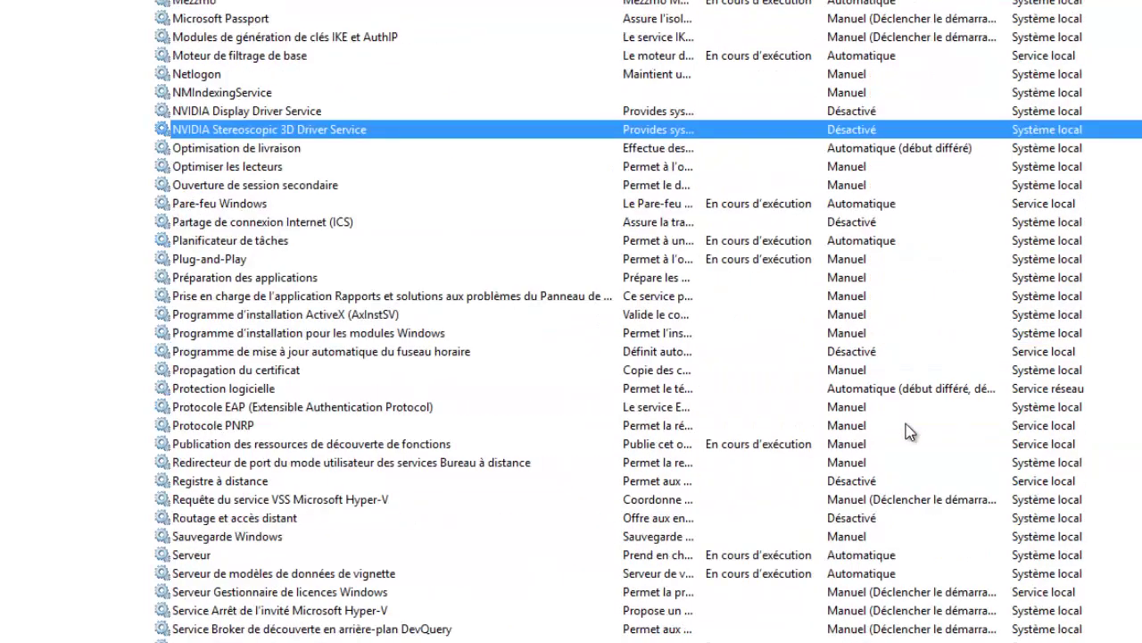
pyautogui.scroll(-3, 901, 432)
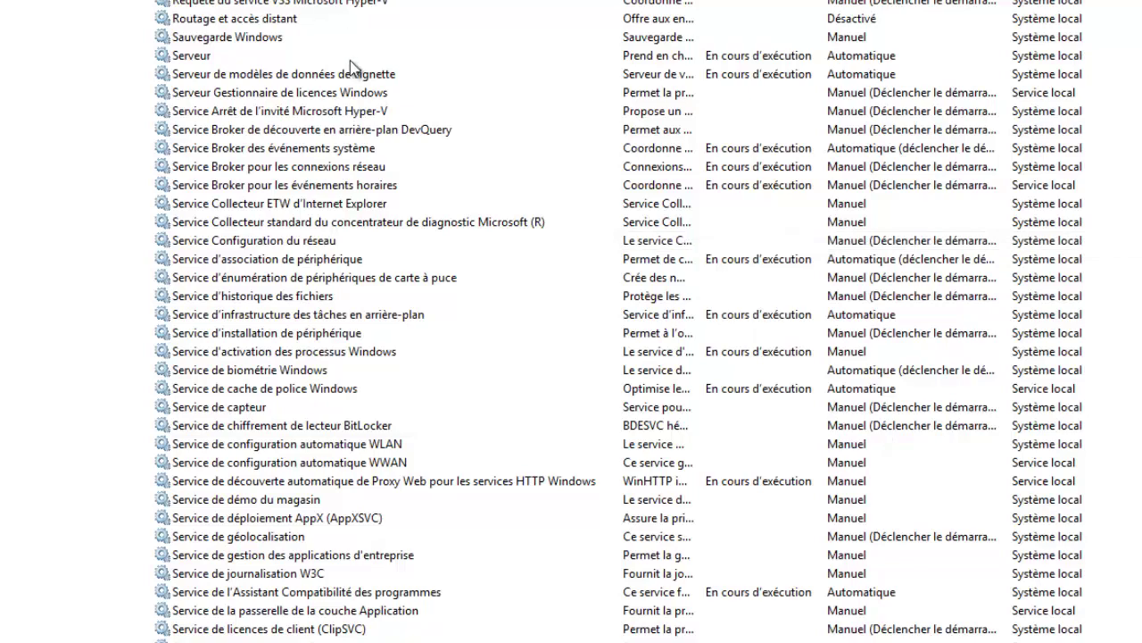
pyautogui.scroll(-15, 497, 206)
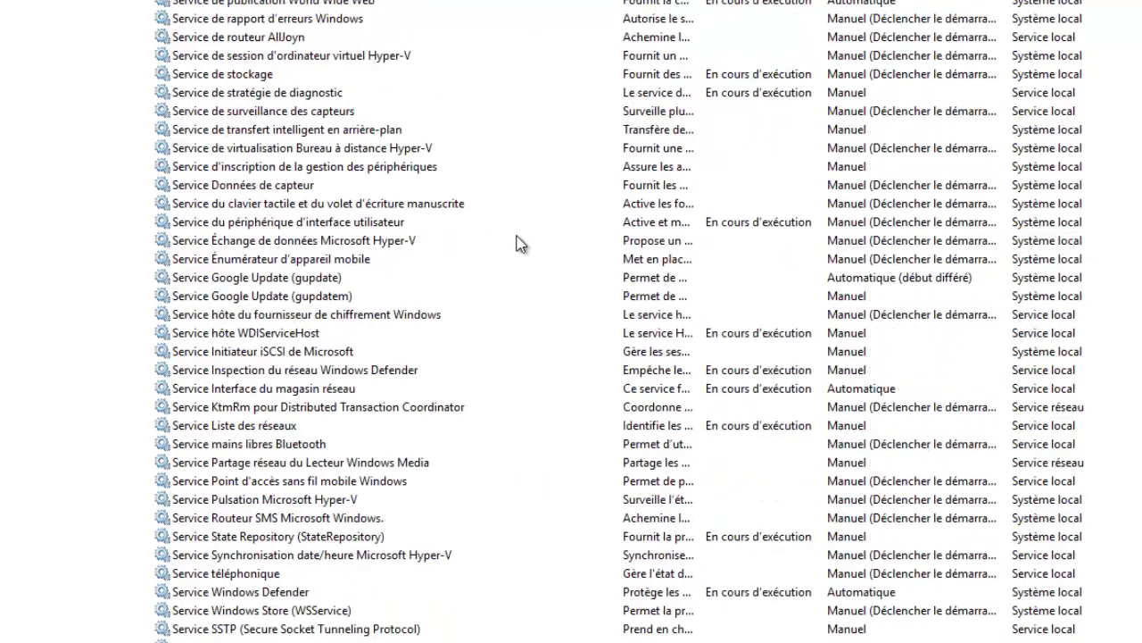
pyautogui.scroll(-9, 532, 269)
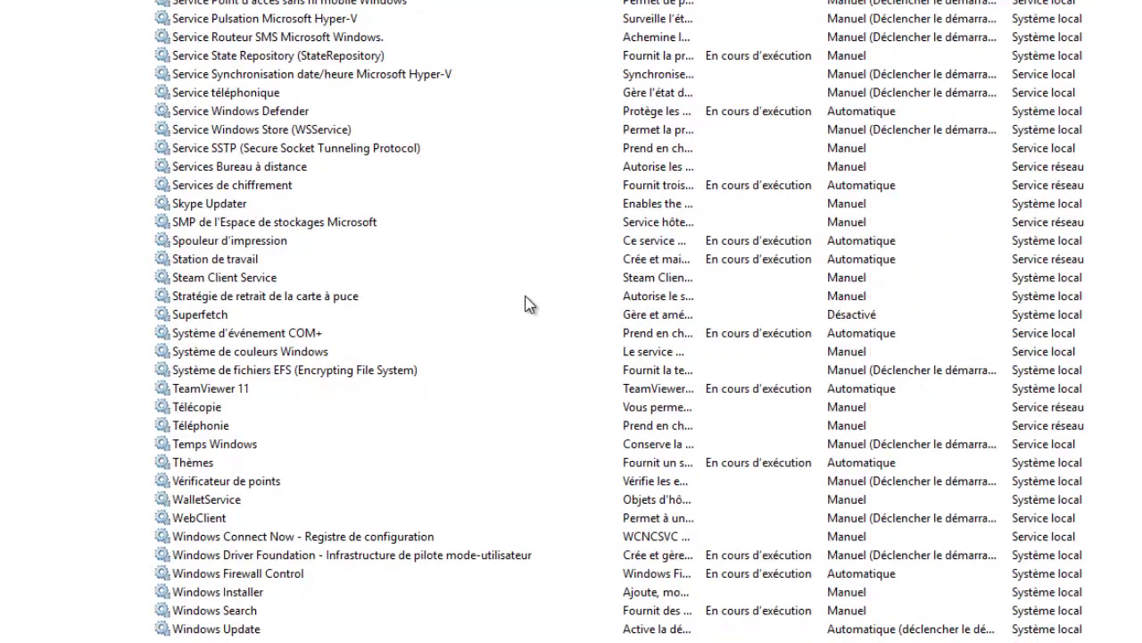
pyautogui.click(248, 613)
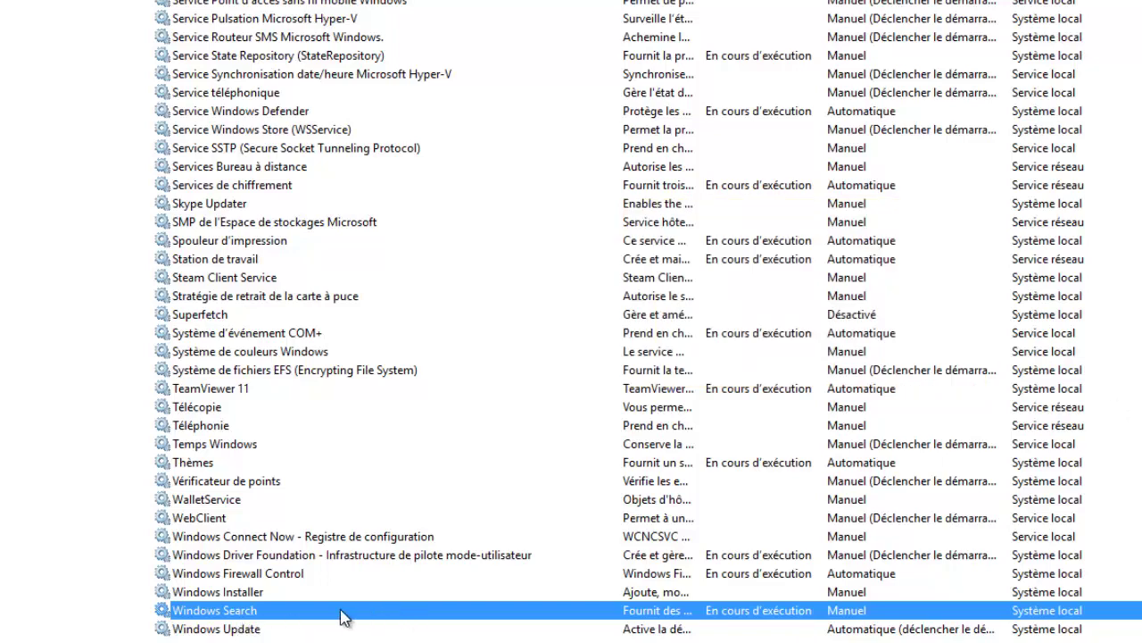
pyautogui.click(238, 598)
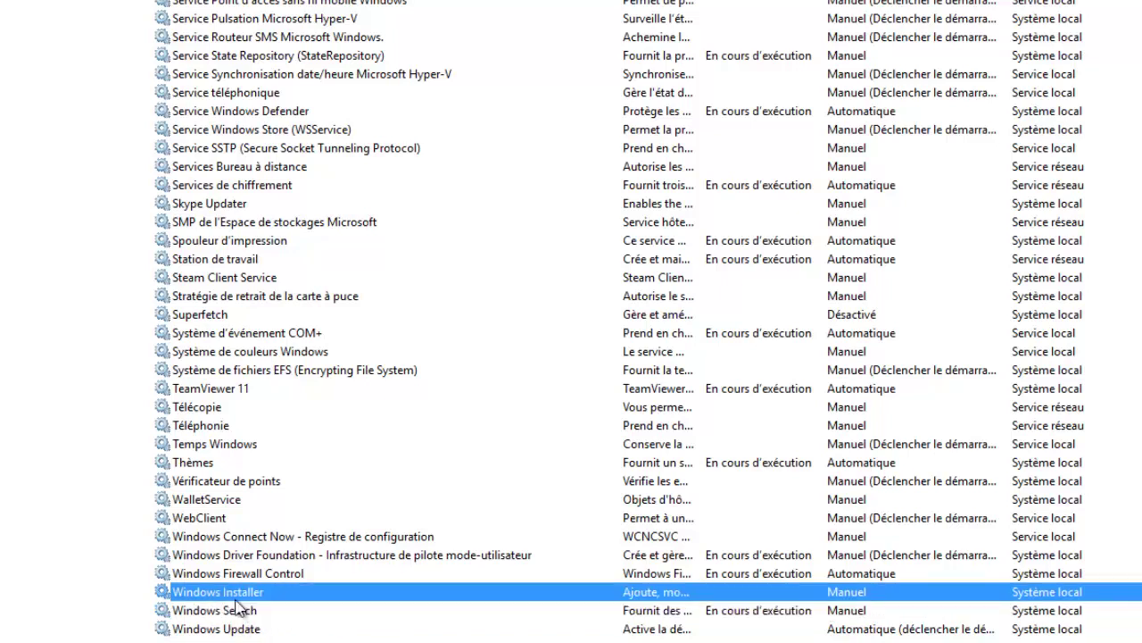
pyautogui.click(243, 614)
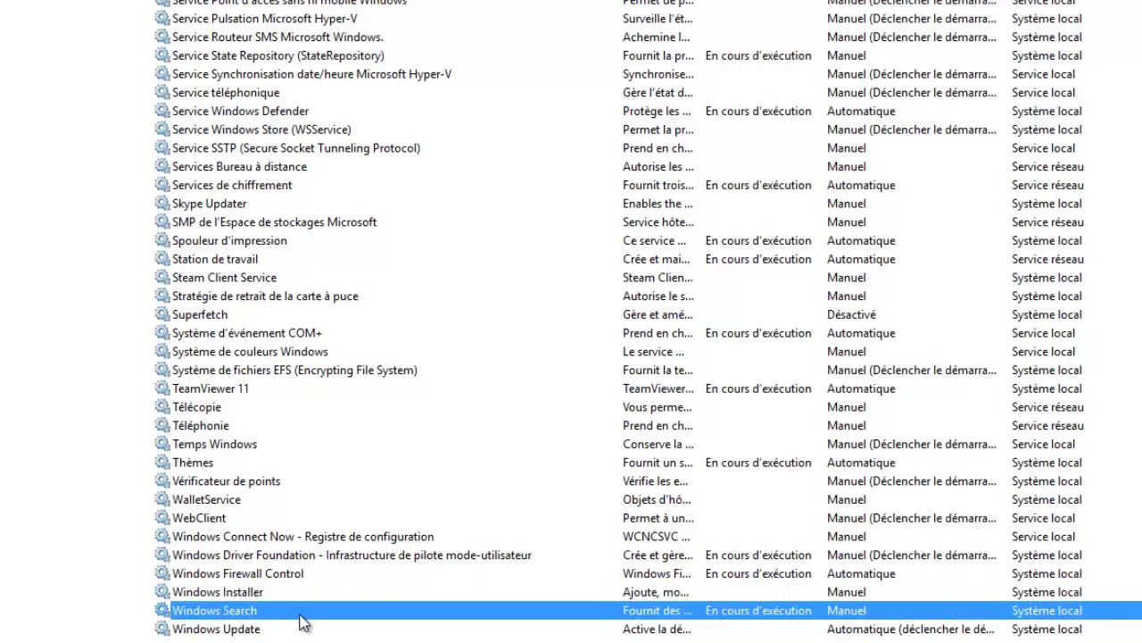
pyautogui.click(210, 630)
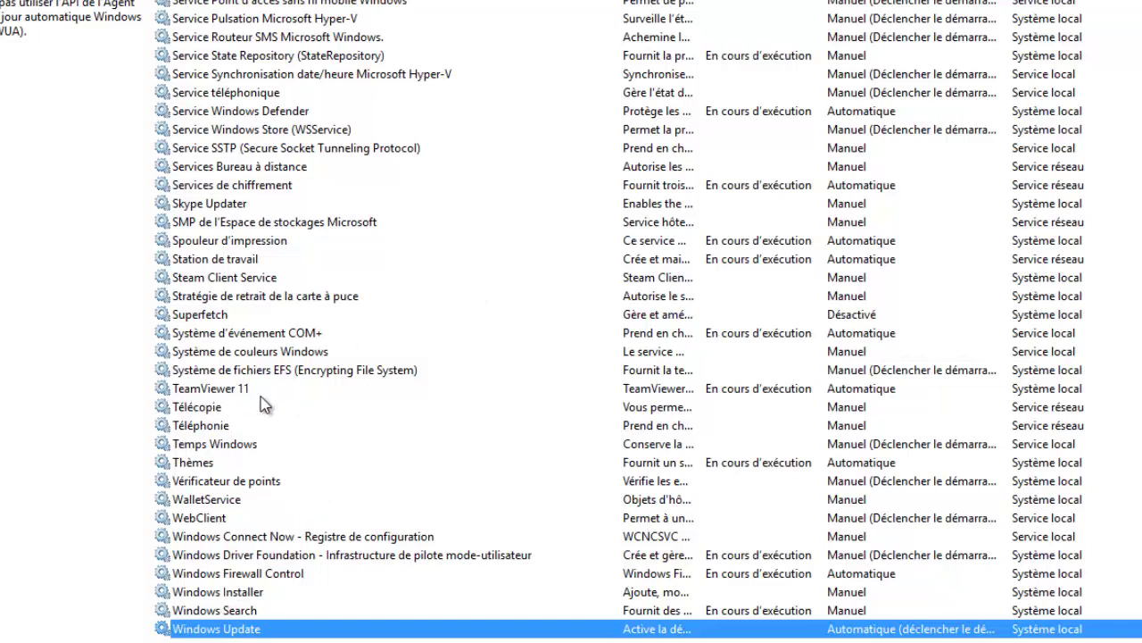
pyautogui.click(220, 392)
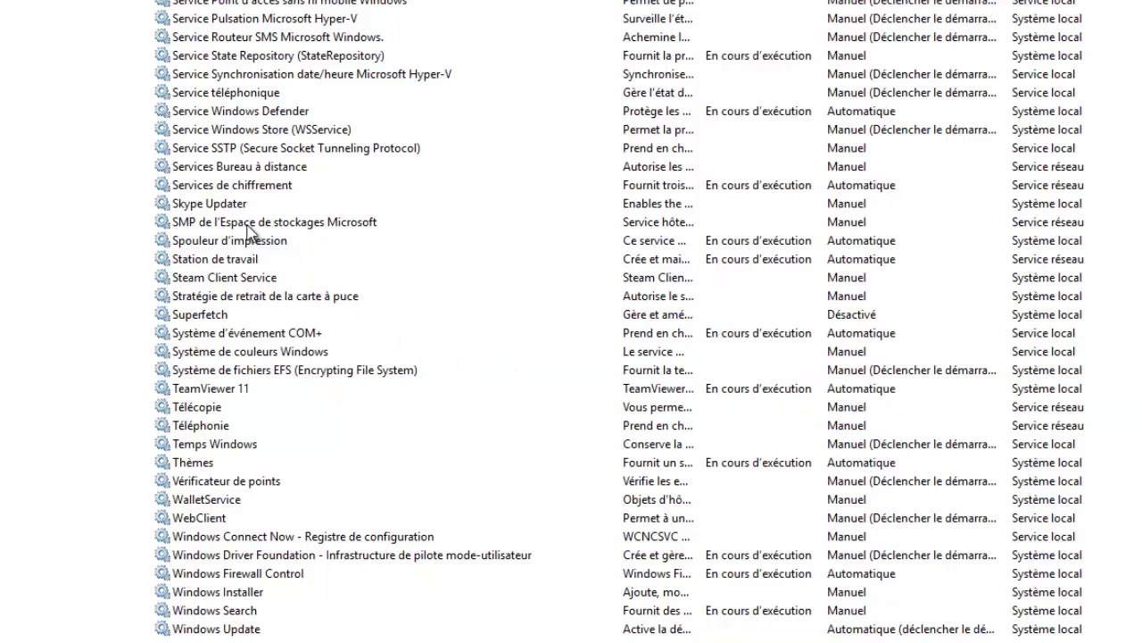
pyautogui.click(193, 207)
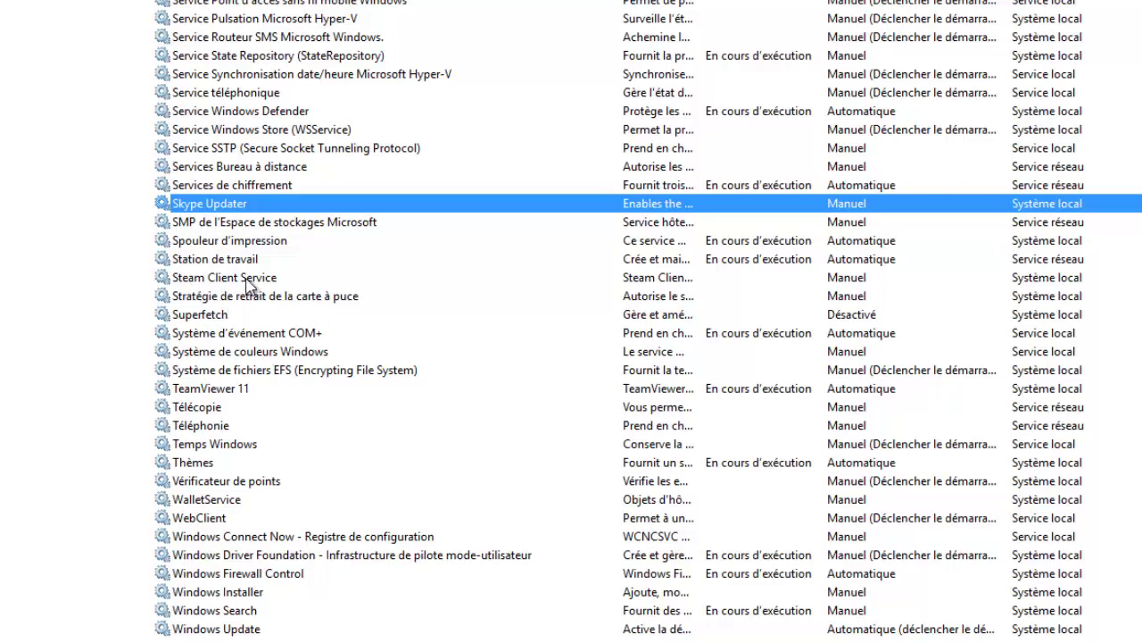
pyautogui.click(218, 318)
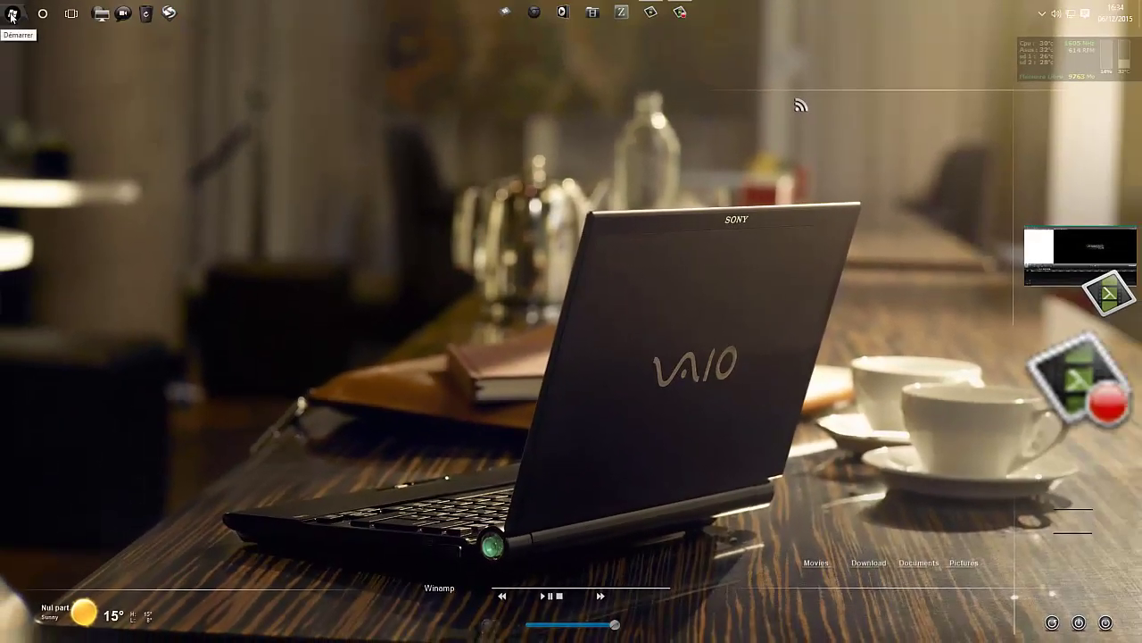
# Open the System Configuration utility by running msconfig.
pyautogui.rightClick(11, 16)
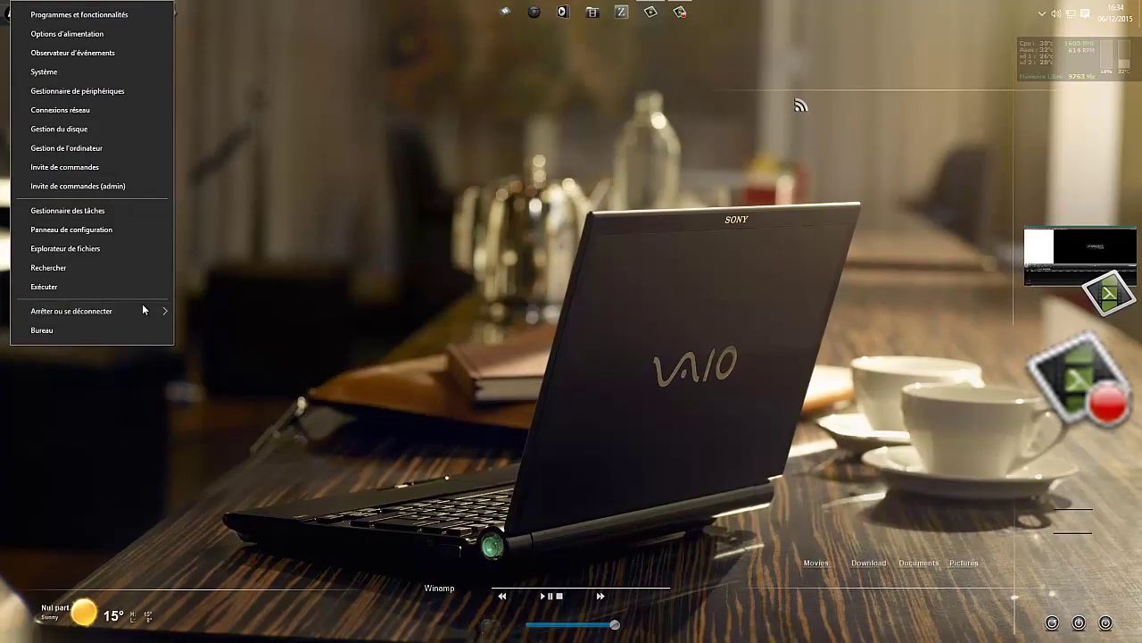
pyautogui.click(149, 143)
pyautogui.press('super')
pyautogui.click(179, 261)
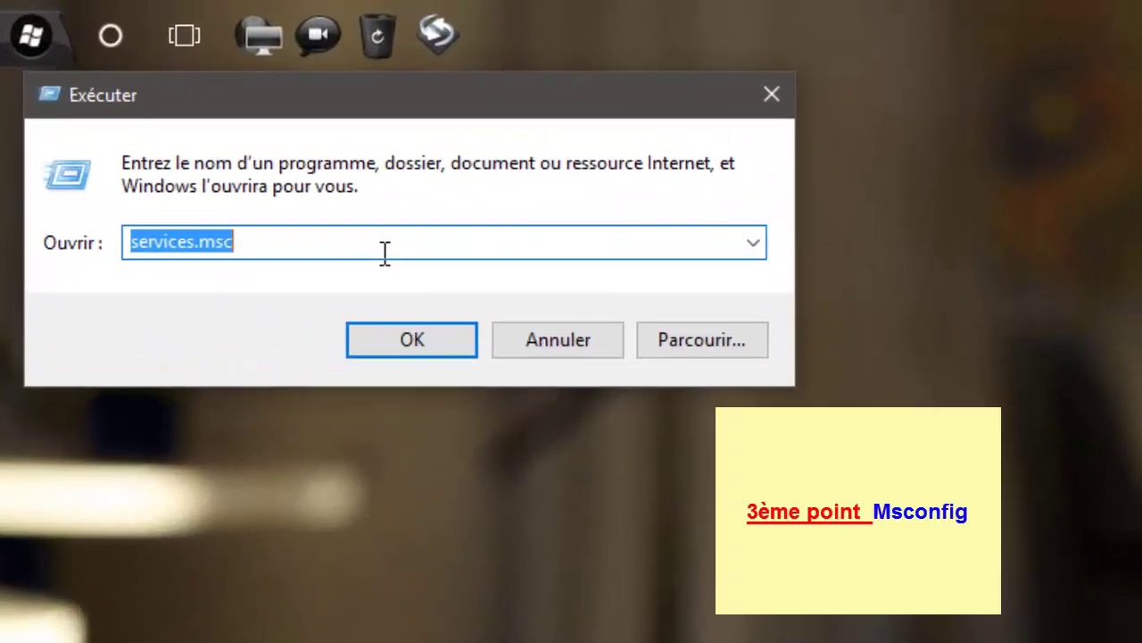
pyautogui.write('m')
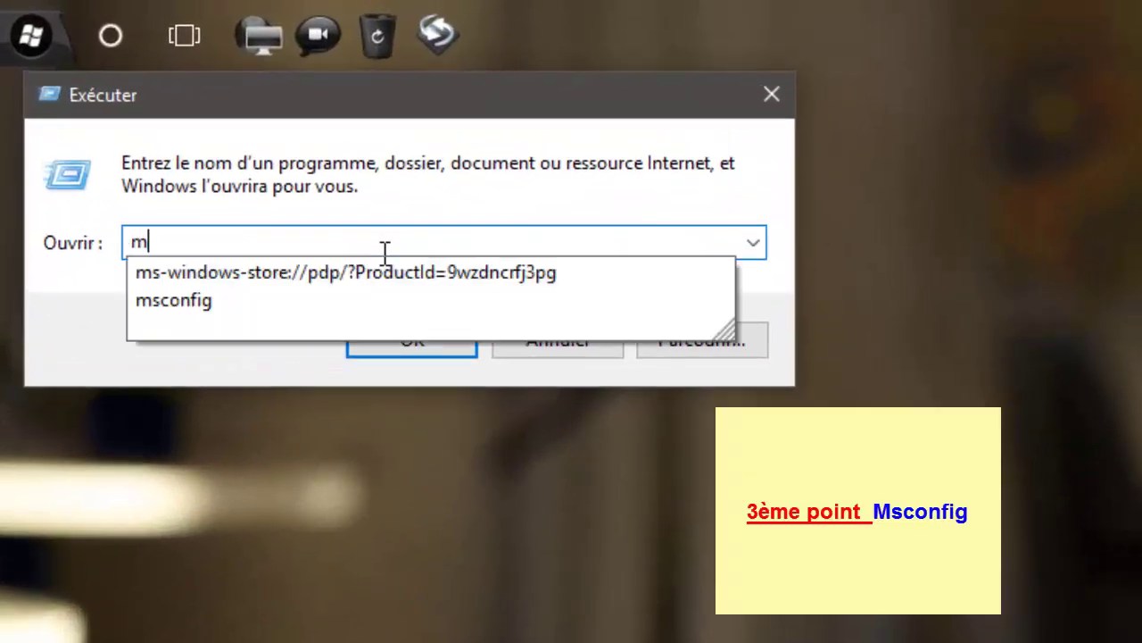
pyautogui.write('sconfig')
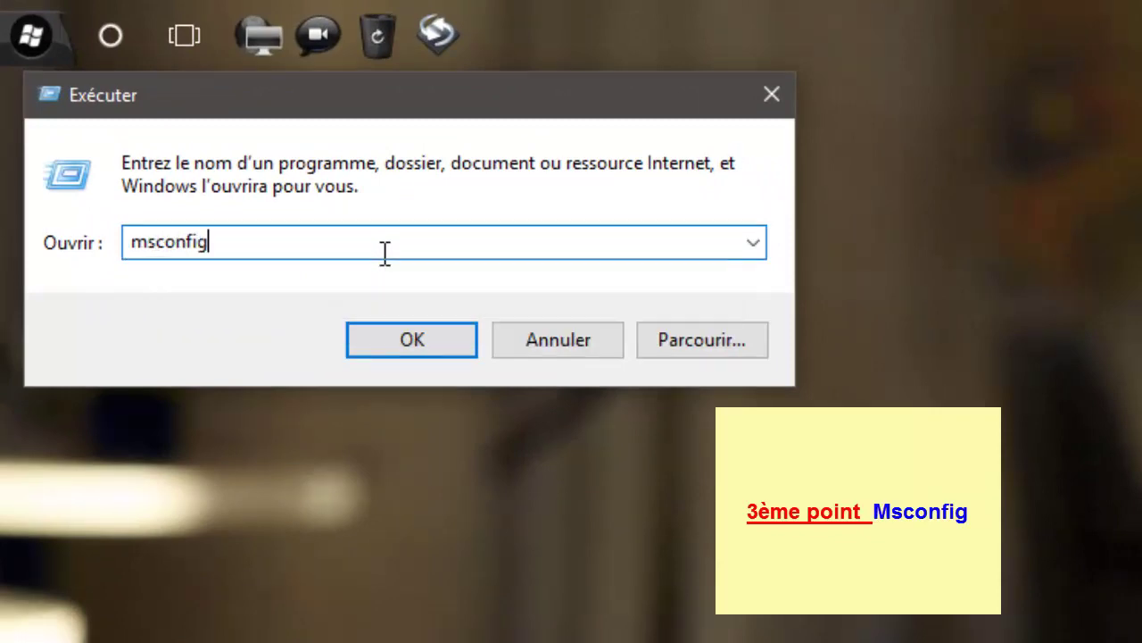
pyautogui.click(442, 340)
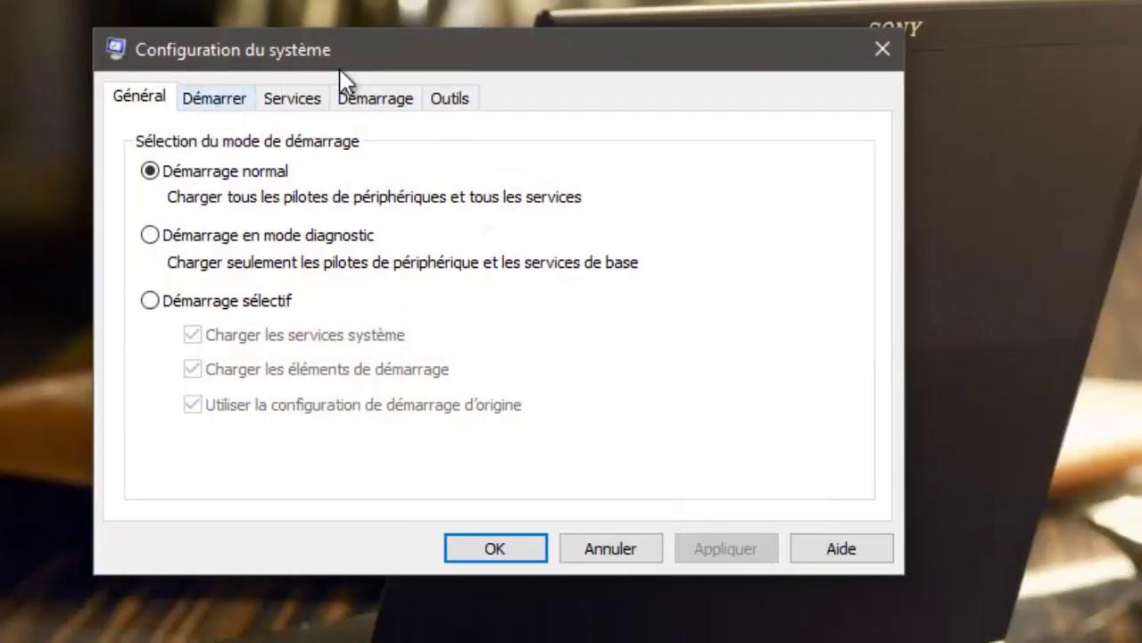
# Review the Démarrage settings and the Windows 10 boot options, including the startup delay, in Configuration du système.
pyautogui.moveTo(382, 42); pyautogui.dragTo(349, 2)
pyautogui.click(352, 62)
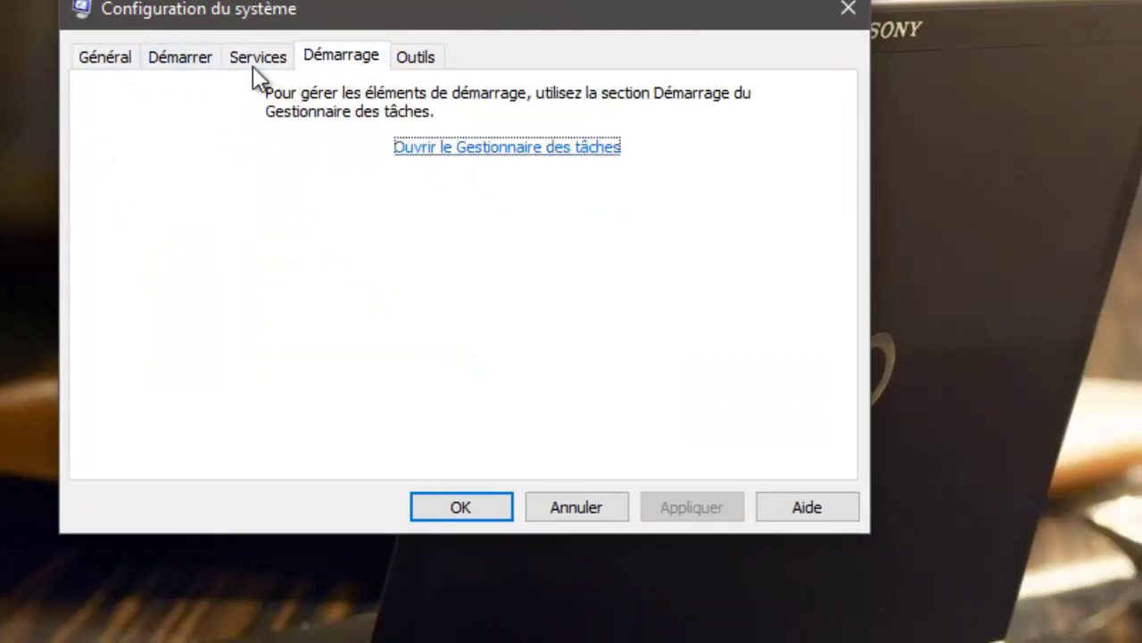
pyautogui.click(149, 67)
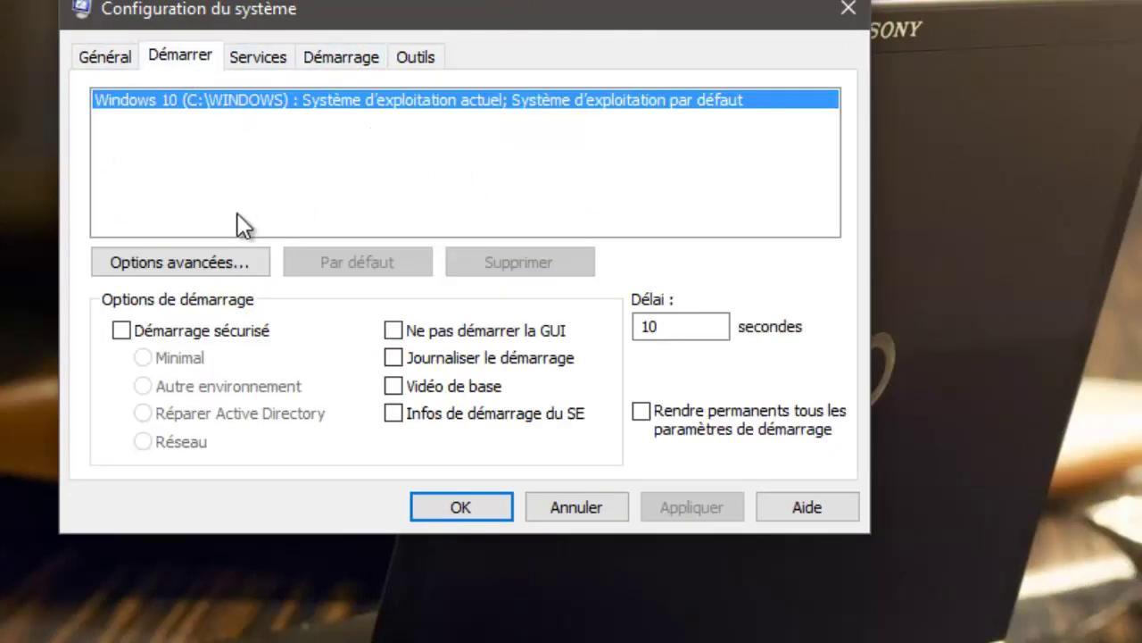
pyautogui.click(683, 327)
pyautogui.doubleClick(683, 325)
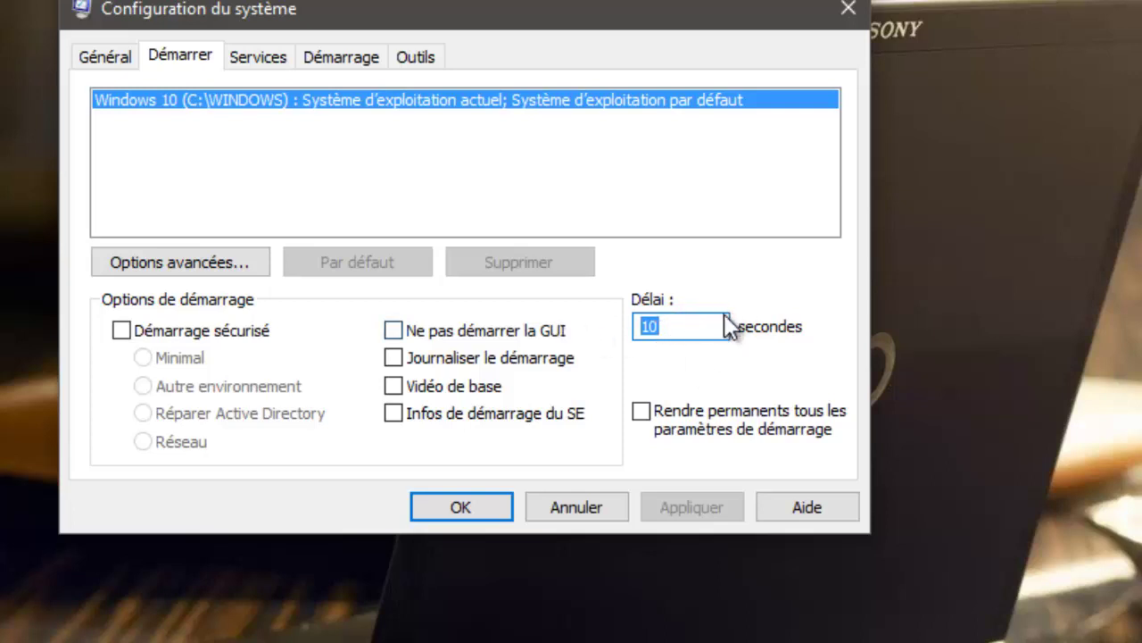
pyautogui.click(691, 329)
# Enable Nombre de processeurs in the advanced BOOT options and choose 4 processors.
pyautogui.click(176, 262)
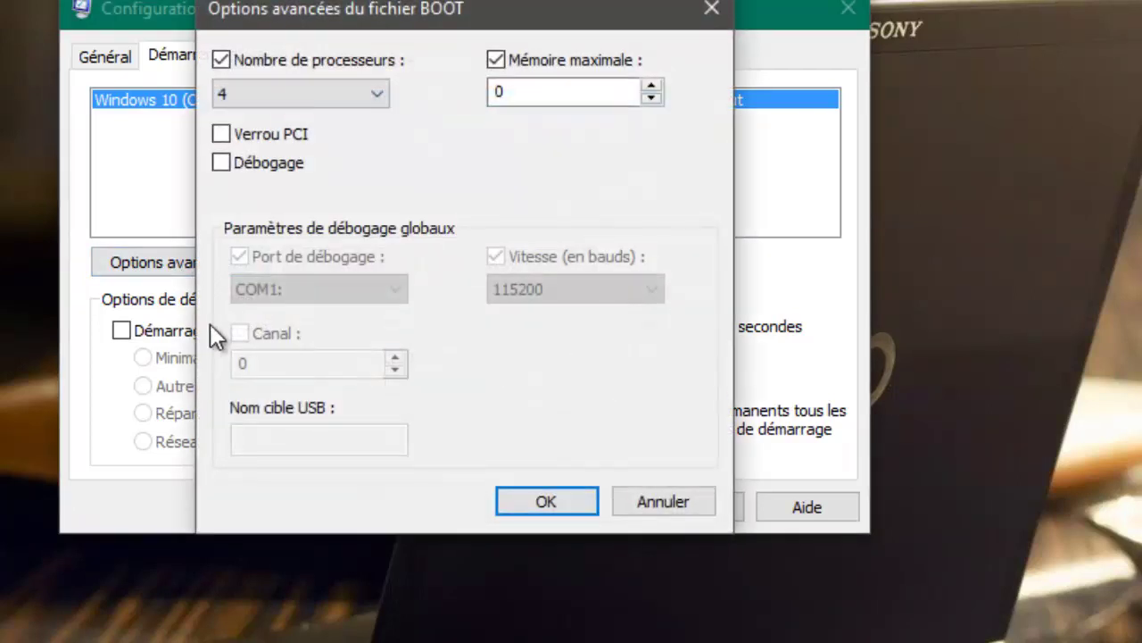
pyautogui.click(229, 59)
pyautogui.click(240, 61)
pyautogui.click(383, 95)
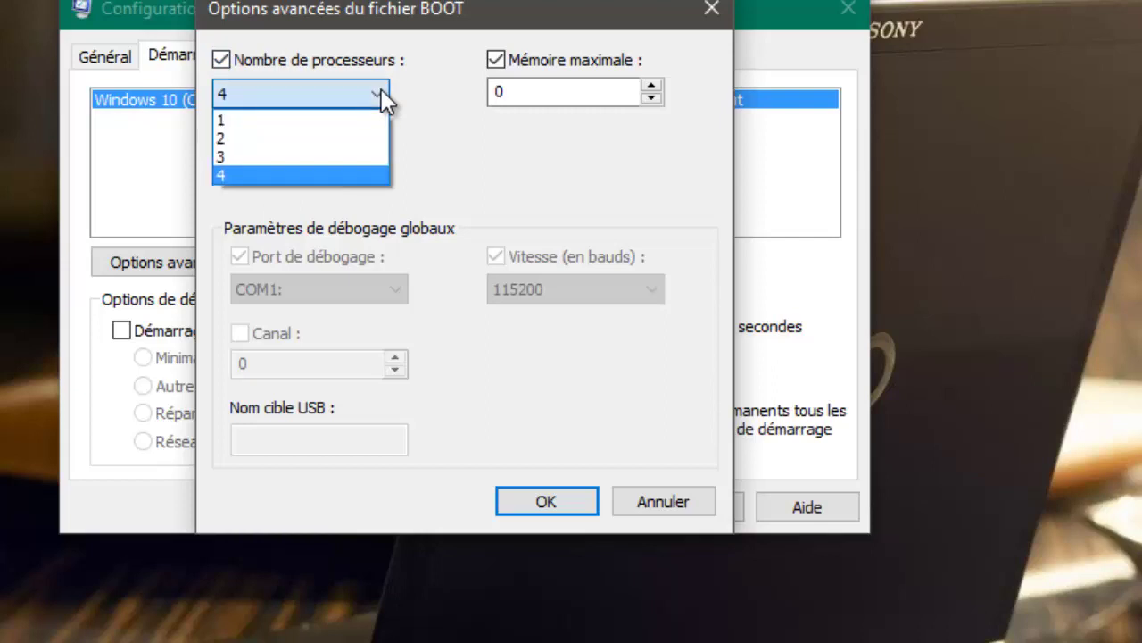
pyautogui.click(220, 175)
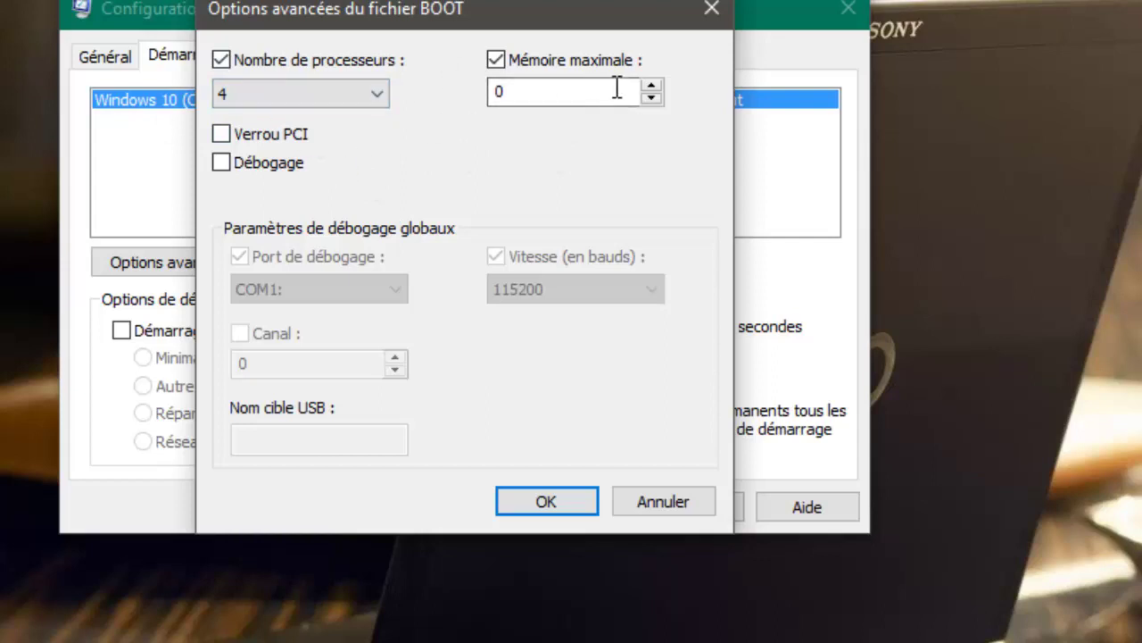
# Try out a Mémoire maximale limit and permanent boot settings for the Windows 10 entry, cancelling both dialogs.
pyautogui.doubleClick(562, 94)
pyautogui.click(651, 87)
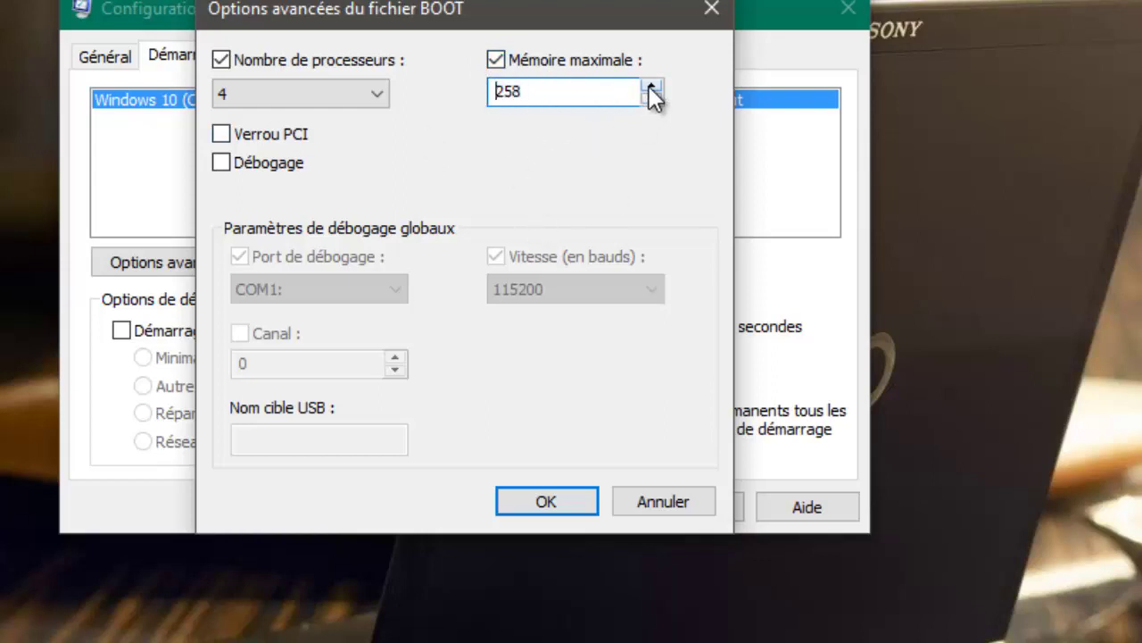
pyautogui.click(651, 87)
pyautogui.click(652, 87)
pyautogui.click(652, 87)
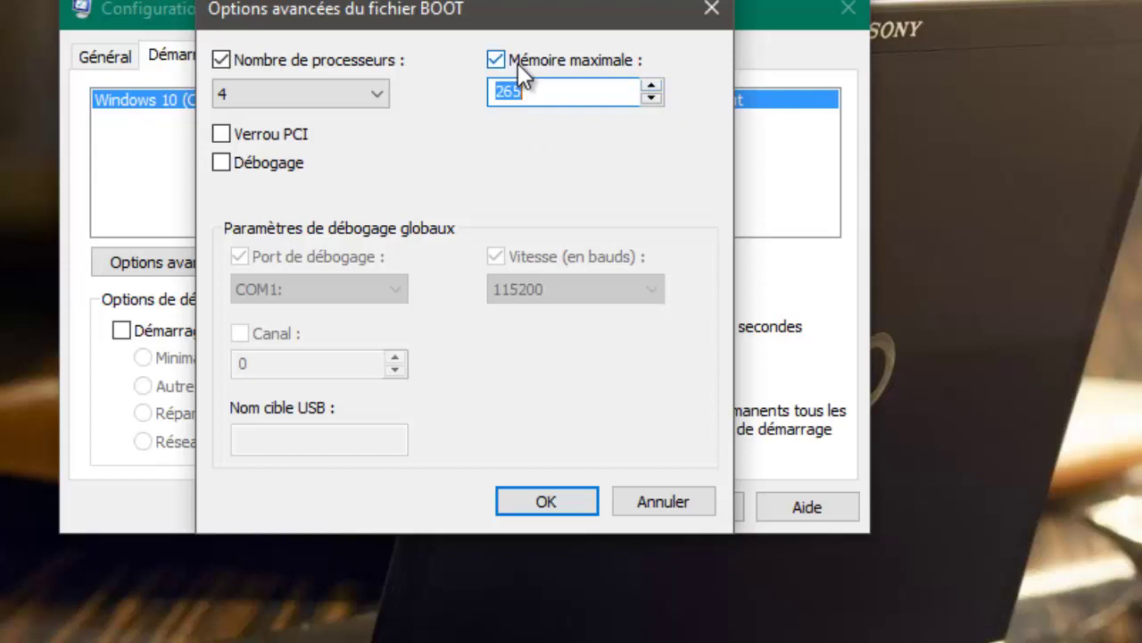
pyautogui.click(518, 64)
pyautogui.click(643, 501)
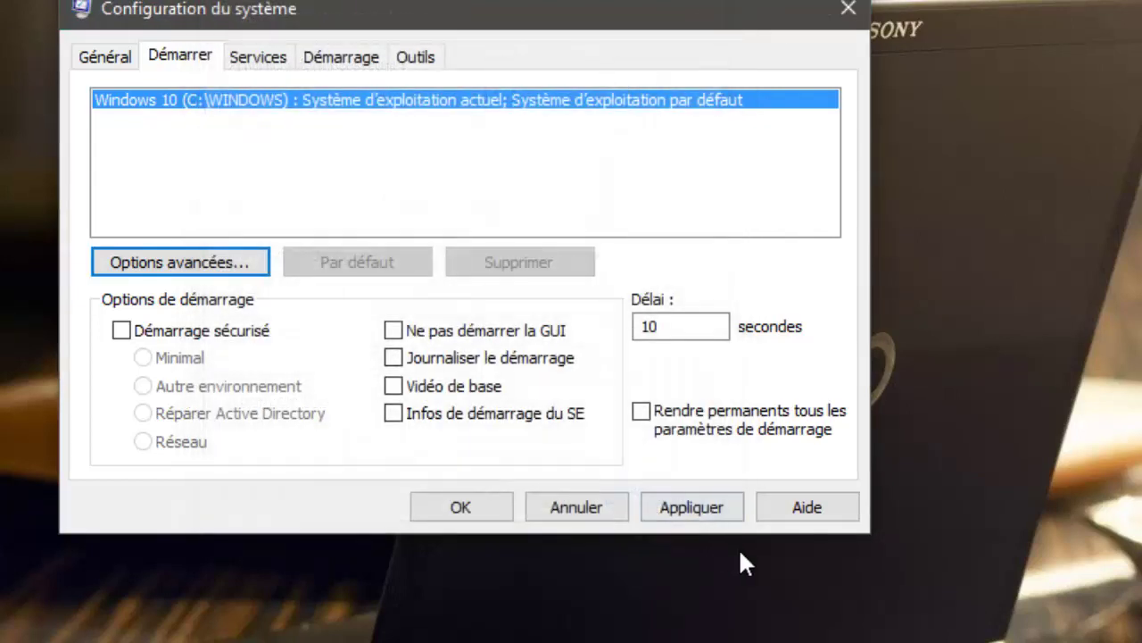
pyautogui.click(641, 411)
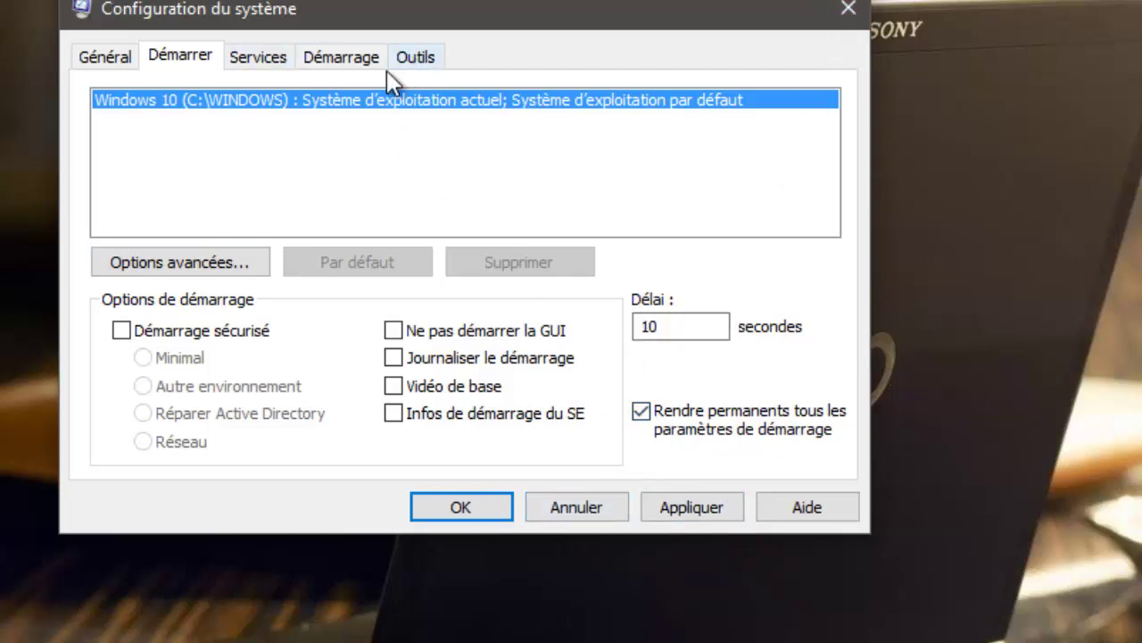
pyautogui.click(592, 516)
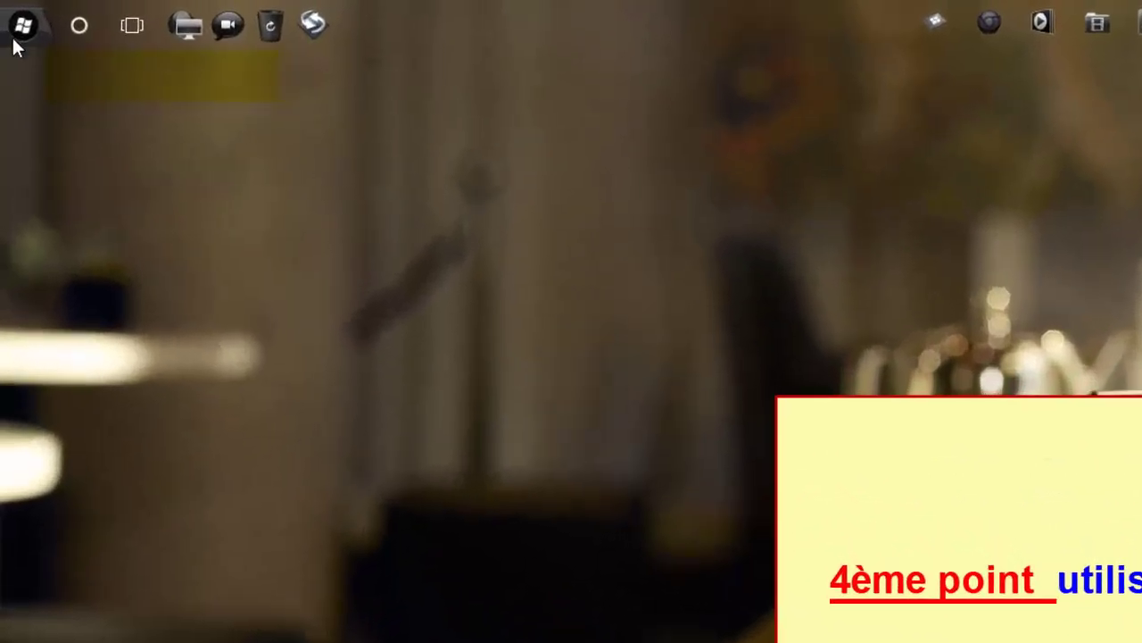
# Open Options d'alimentation and view the settings for the action of the power buttons.
pyautogui.rightClick(14, 38)
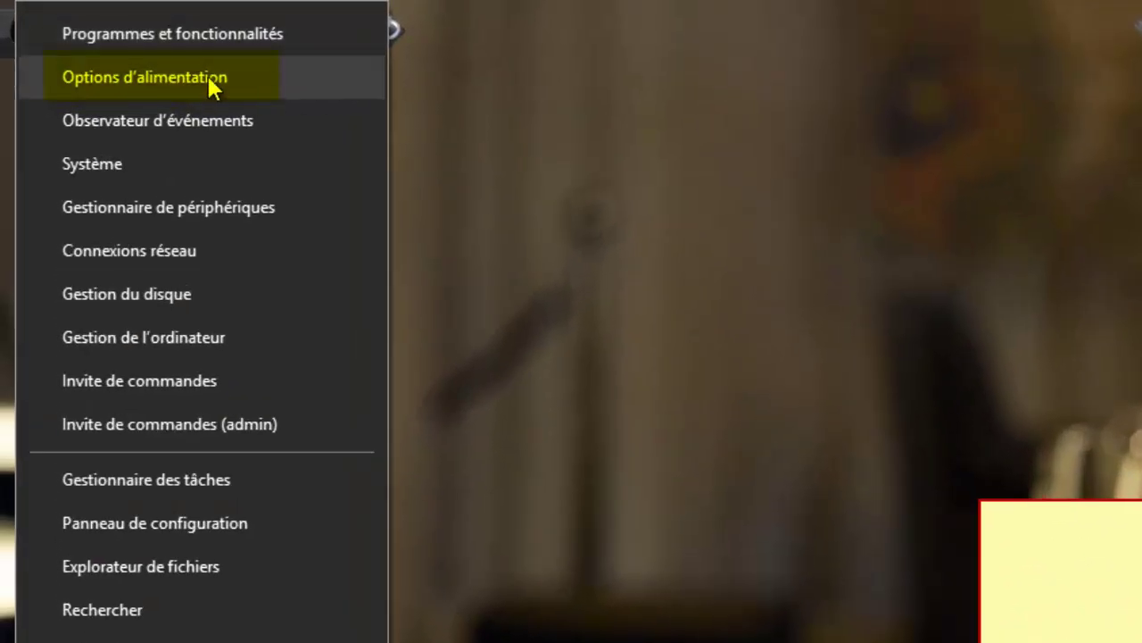
pyautogui.click(365, 68)
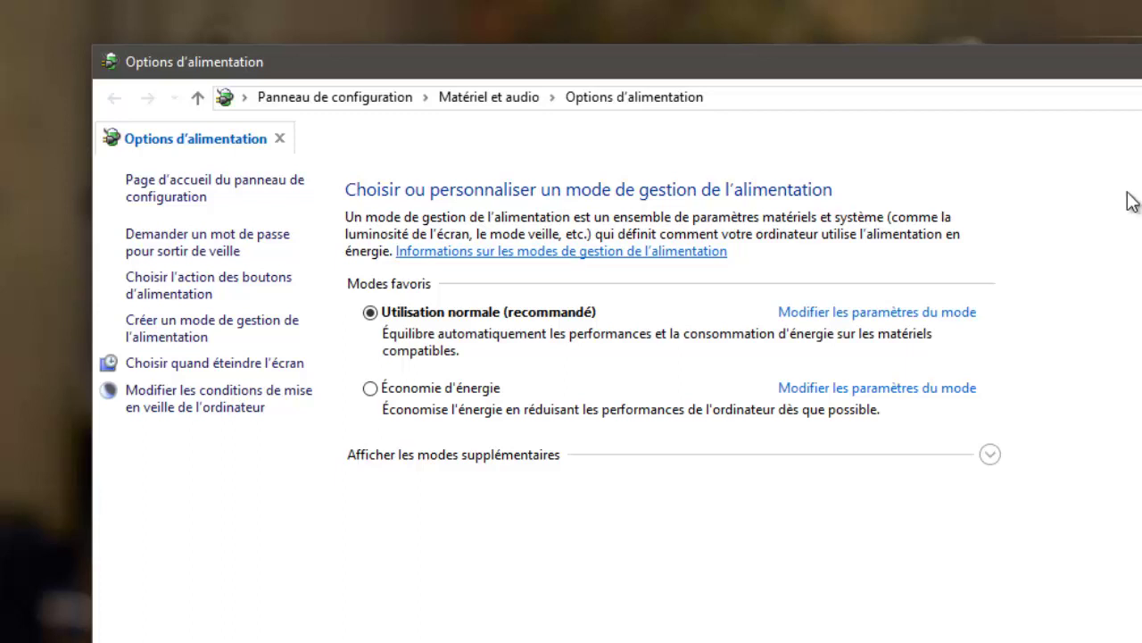
pyautogui.moveTo(1033, 72)
pyautogui.mouseDown()
pyautogui.moveTo(1058, 88)
pyautogui.moveTo(1025, 69)
pyautogui.mouseUp()
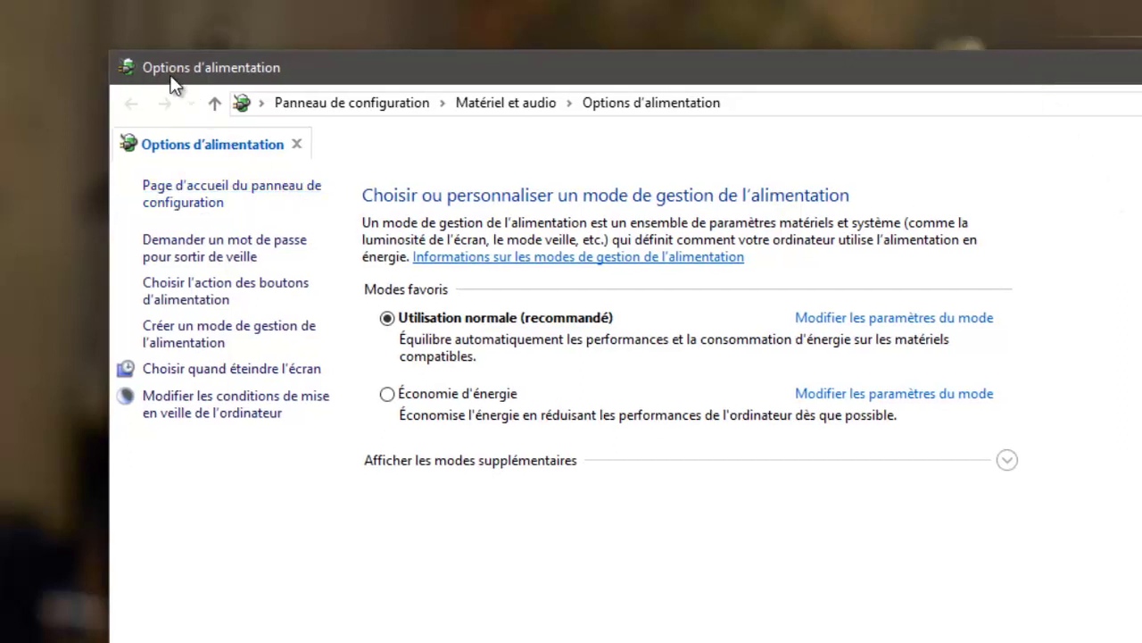
pyautogui.press('super')
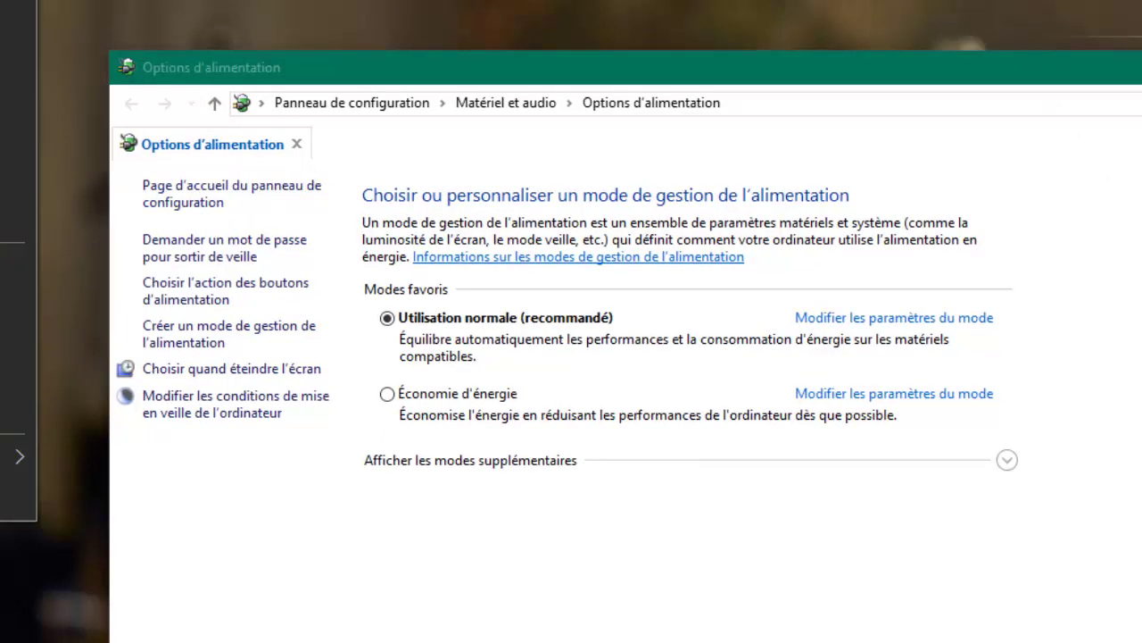
pyautogui.click(409, 191)
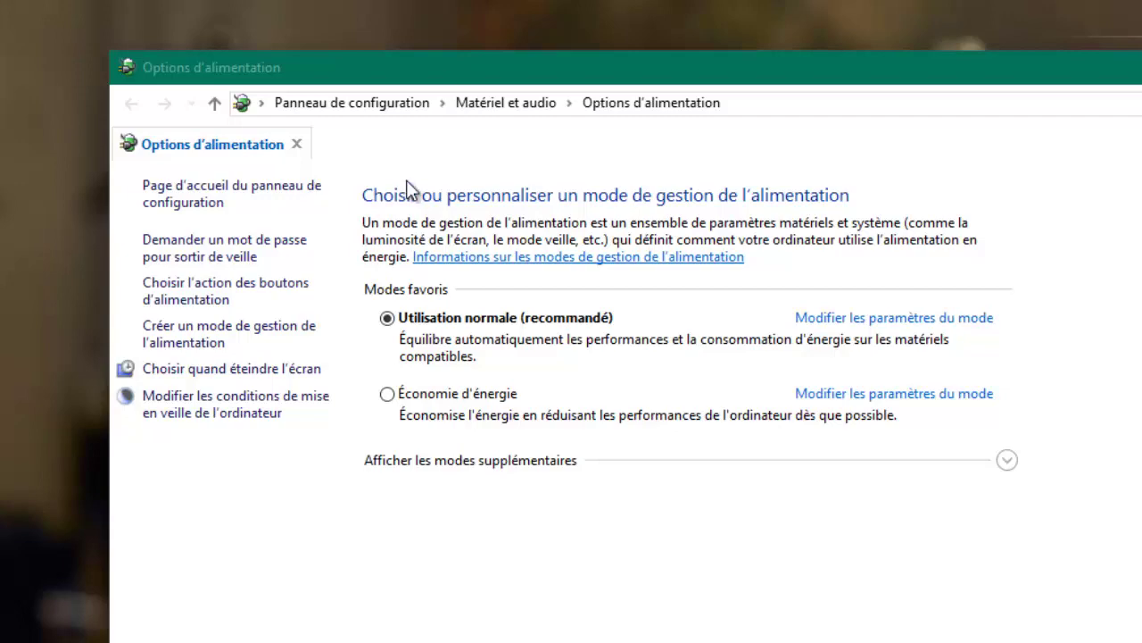
pyautogui.click(187, 295)
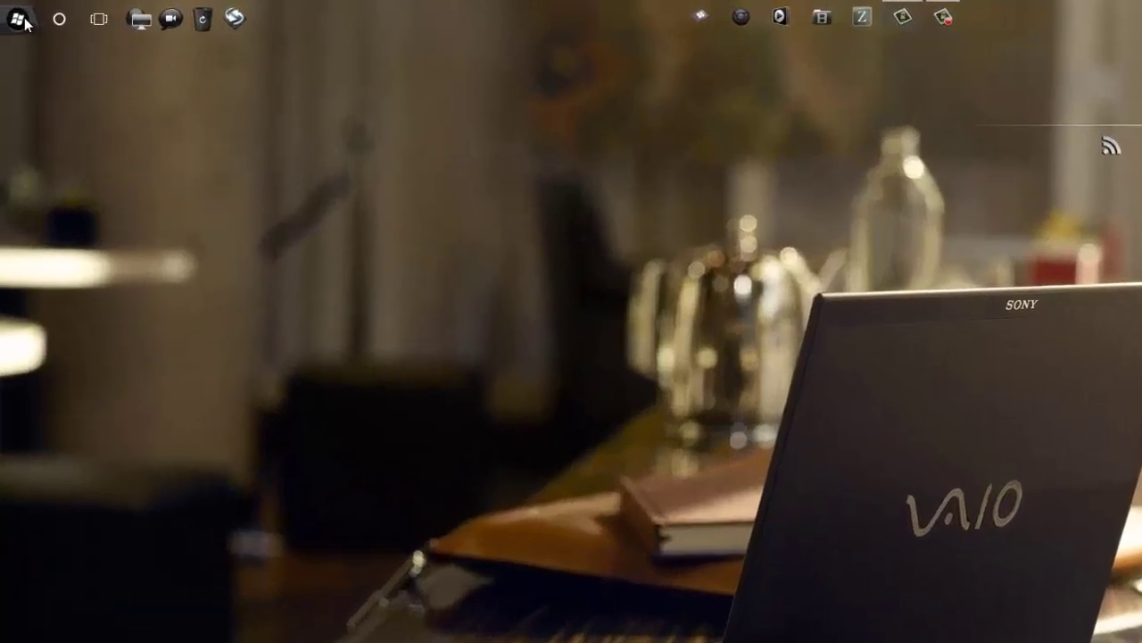
pyautogui.rightClick(12, 12)
pyautogui.click(208, 282)
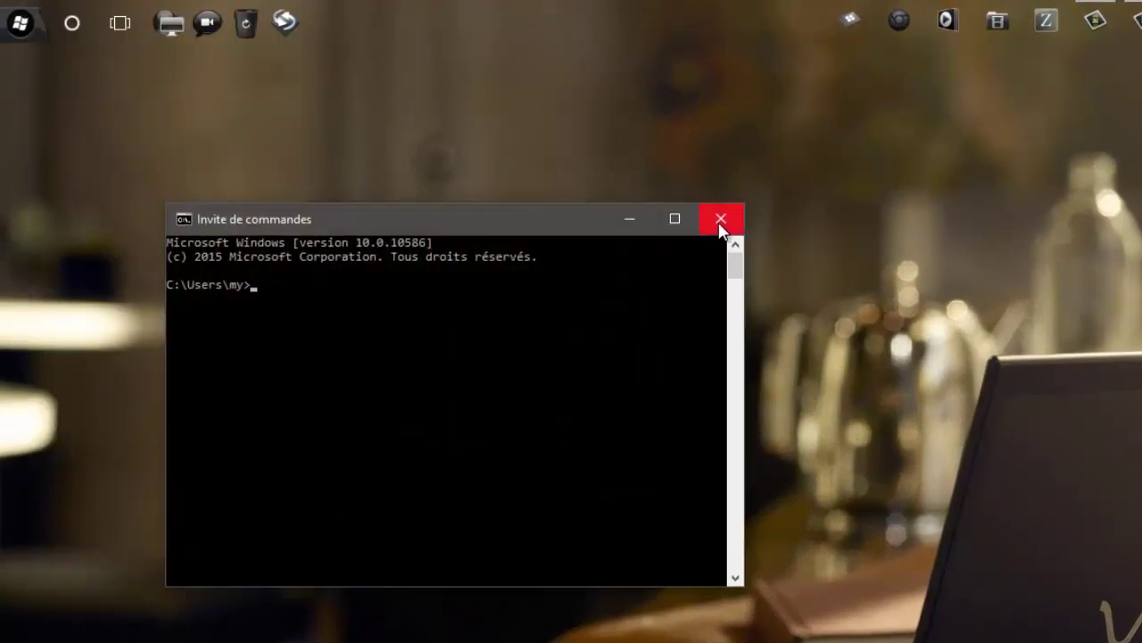
pyautogui.click(723, 221)
# Enable hibernation by running powercfg -h on in an administrator command prompt, and close the prompt.
pyautogui.rightClick(19, 23)
pyautogui.click(161, 309)
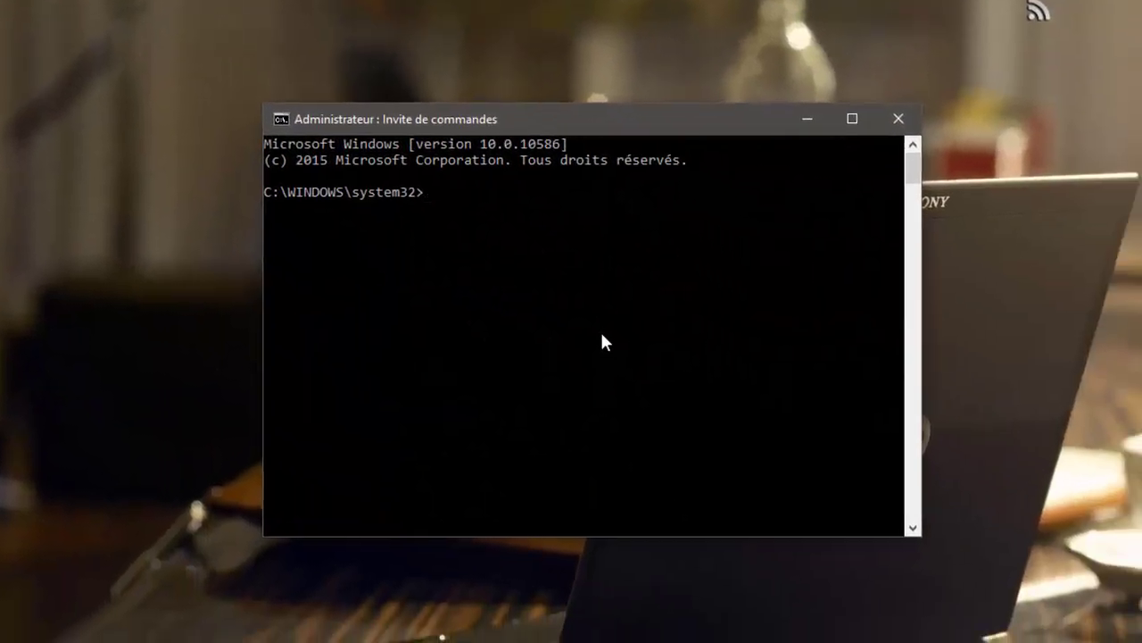
pyautogui.write('powercfg -h on')
pyautogui.press('Return')
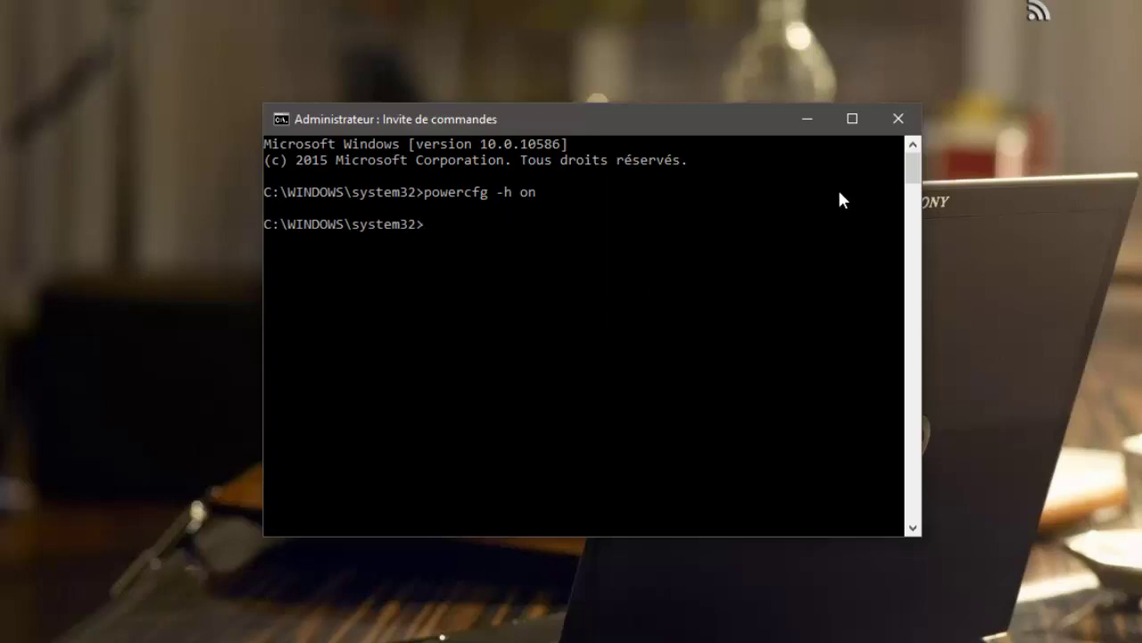
pyautogui.click(898, 118)
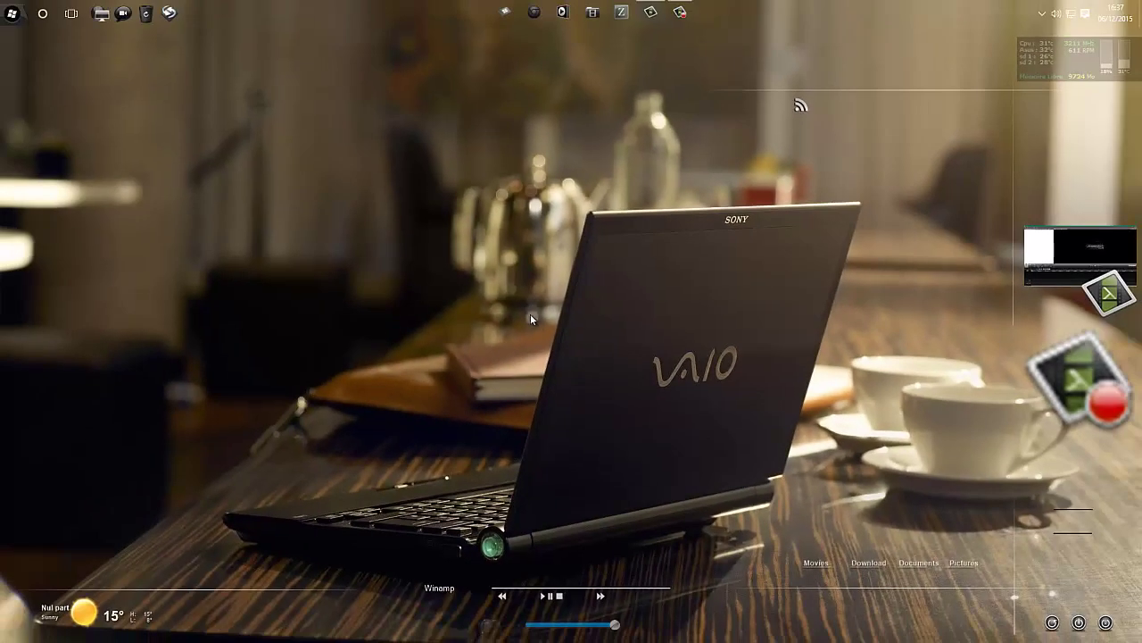
# Open the WINDOWS (C:) drive in the file explorer and show hidden items.
pyautogui.press('super+e')
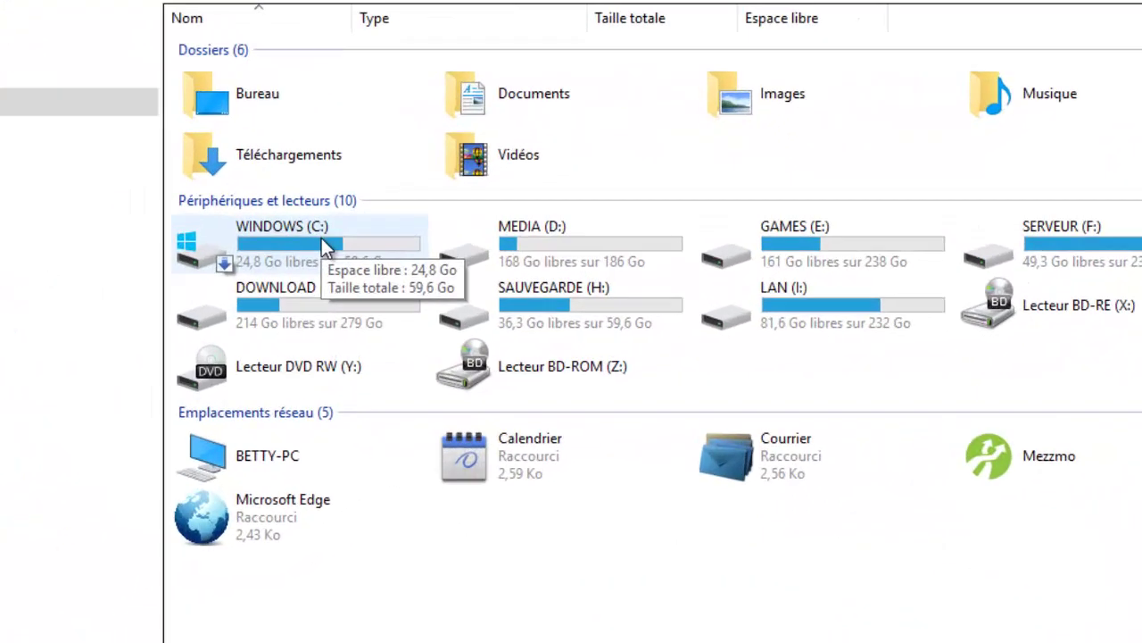
pyautogui.doubleClick(322, 237)
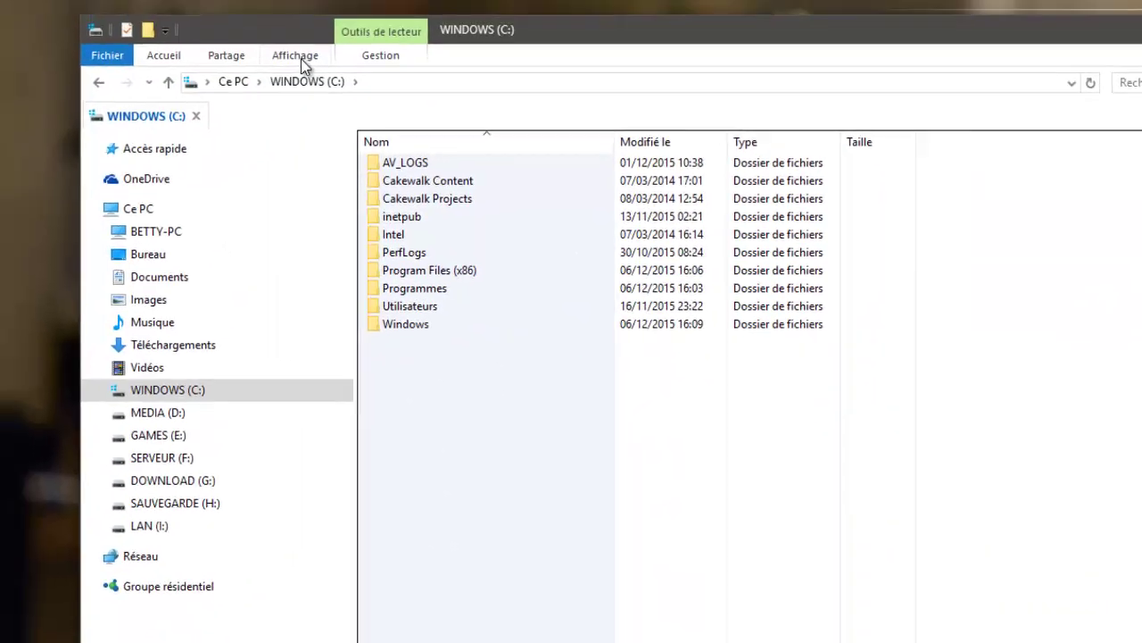
pyautogui.click(300, 56)
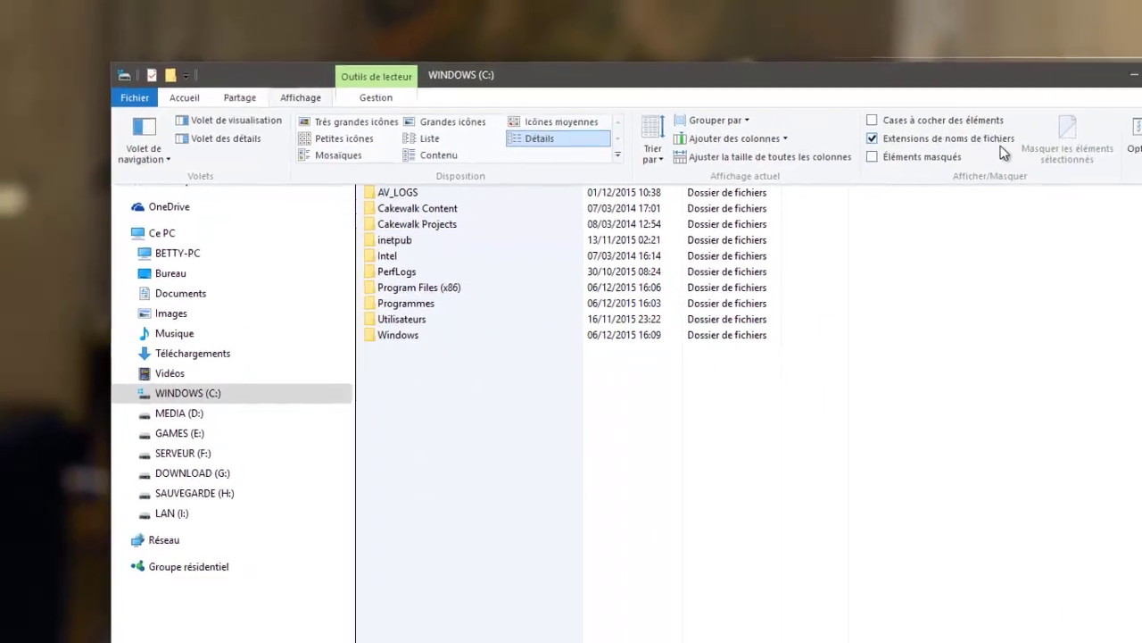
pyautogui.click(808, 174)
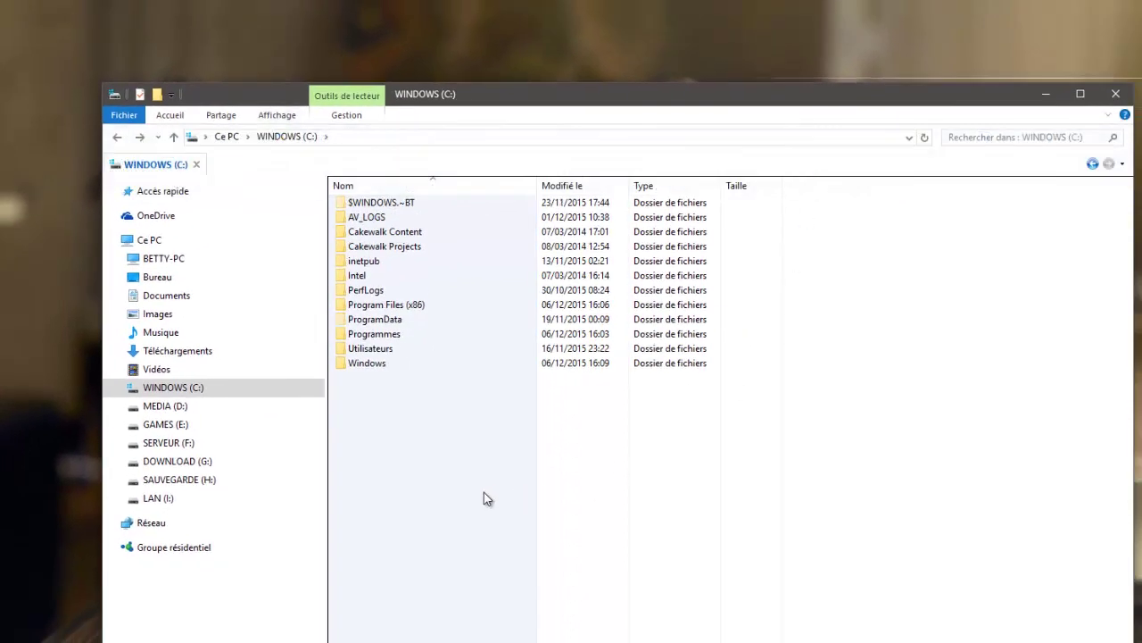
# Turn off Masquer les fichiers protégés du système d'exploitation in the folder options and locate hiberfil.sys on the C: drive.
pyautogui.click(277, 117)
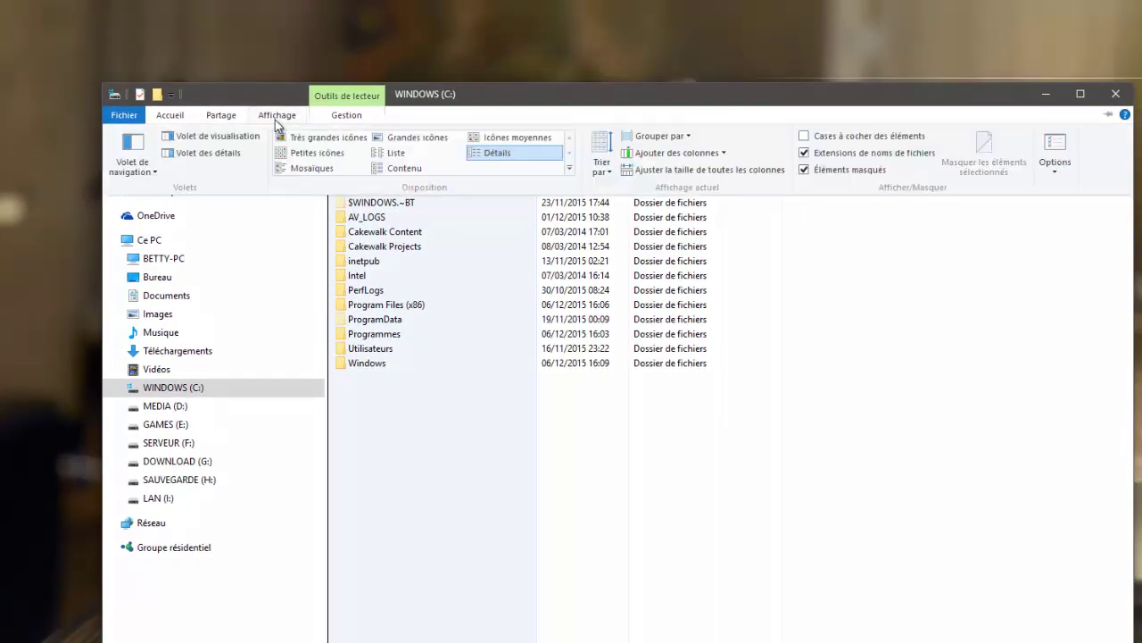
pyautogui.click(1054, 166)
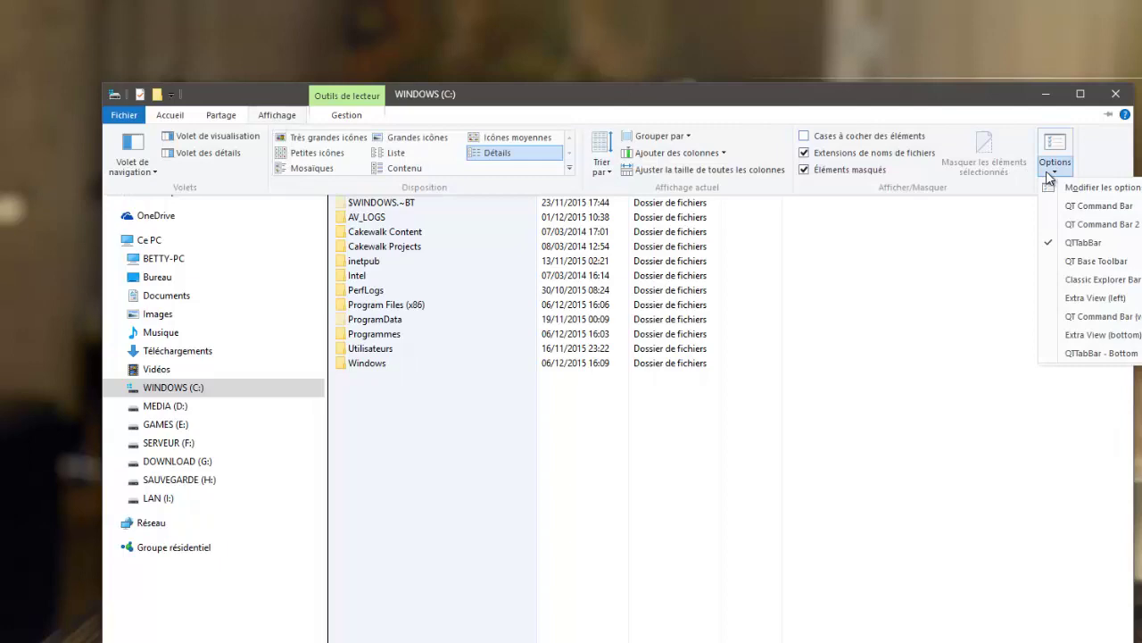
pyautogui.click(1100, 188)
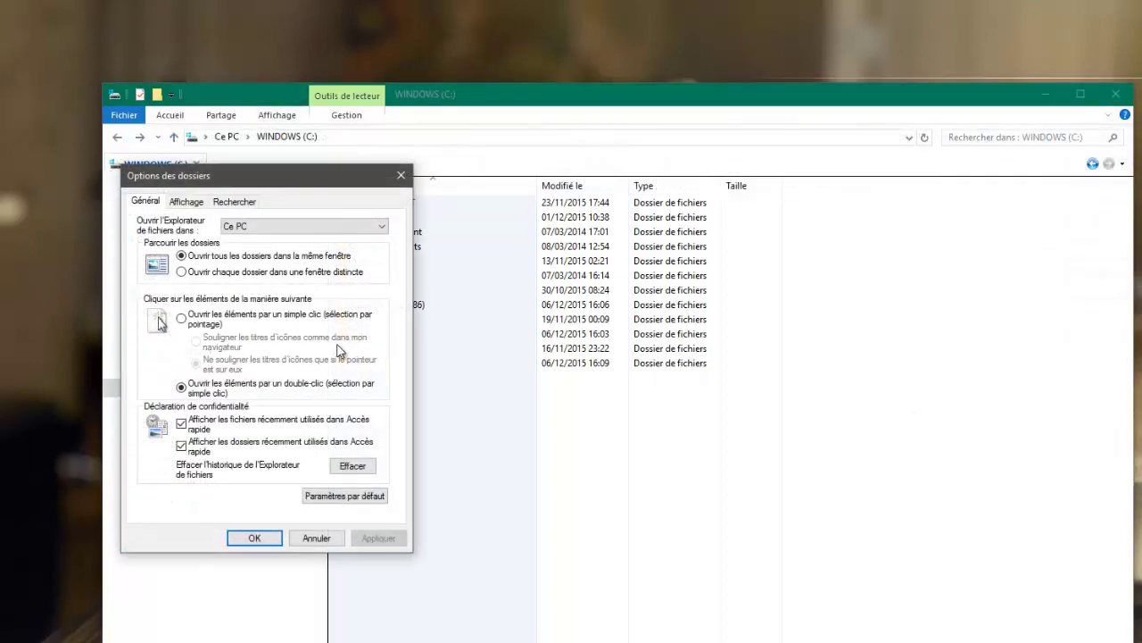
pyautogui.click(186, 202)
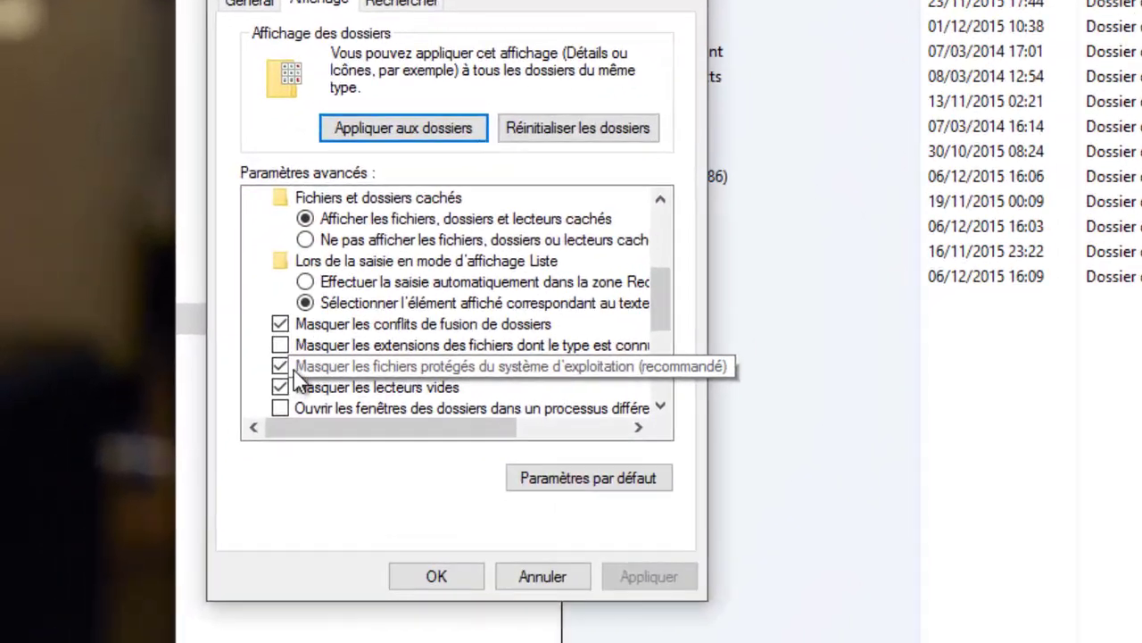
pyautogui.click(282, 368)
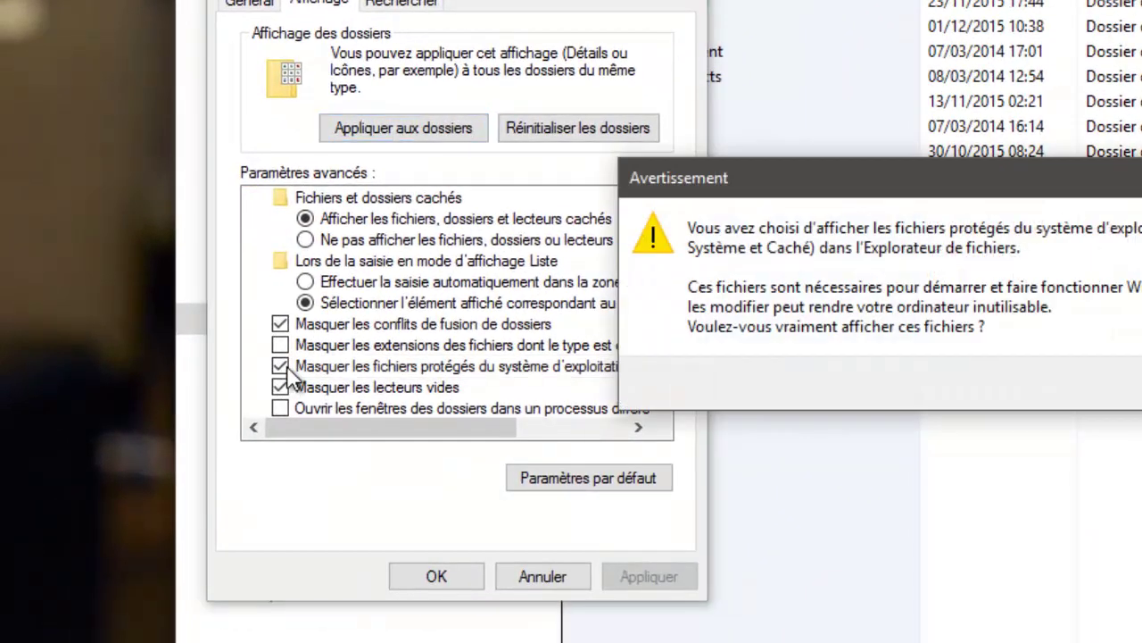
pyautogui.click(1124, 404)
pyautogui.click(647, 575)
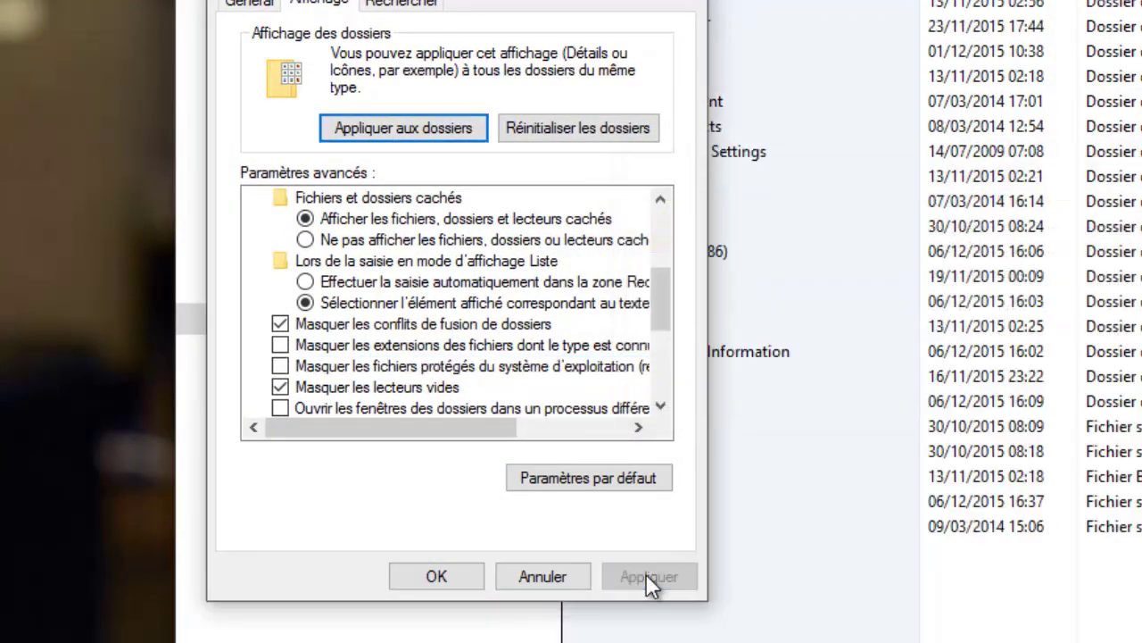
pyautogui.click(440, 577)
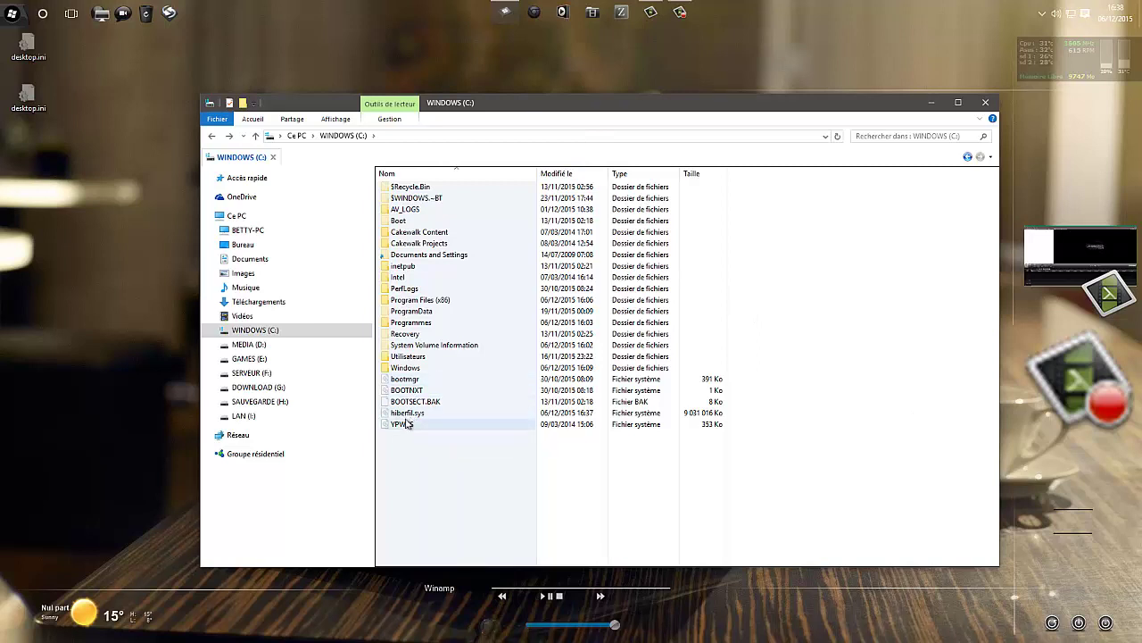
pyautogui.moveTo(419, 415)
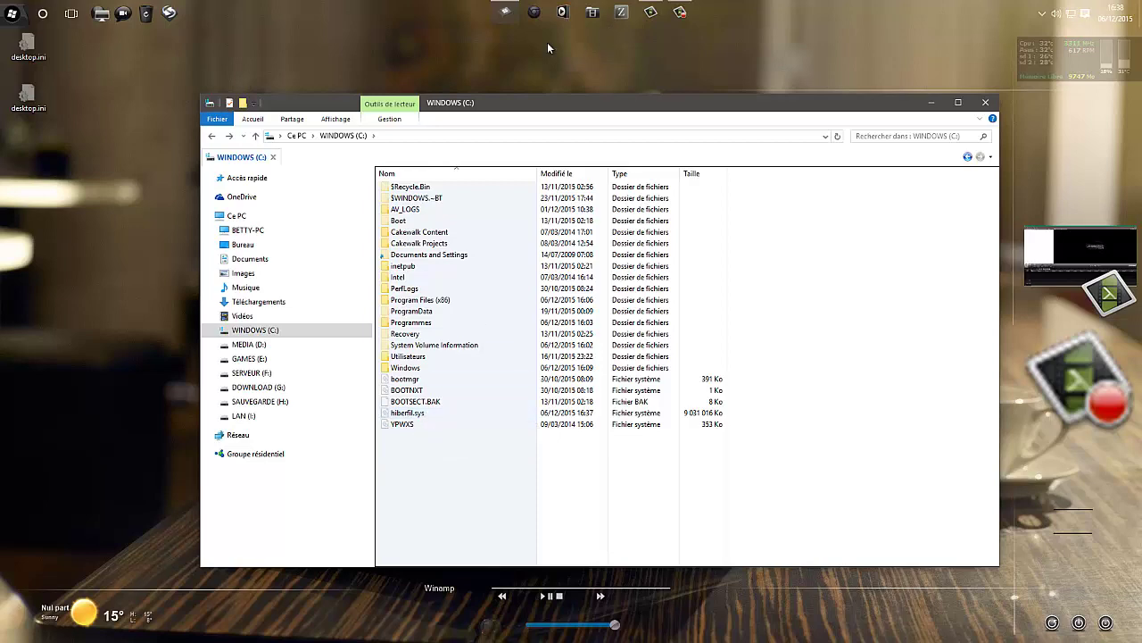
# Review the power button and shutdown settings in Options d'alimentation, including Activer le démarrage rapide, without saving changes.
pyautogui.rightClick(11, 14)
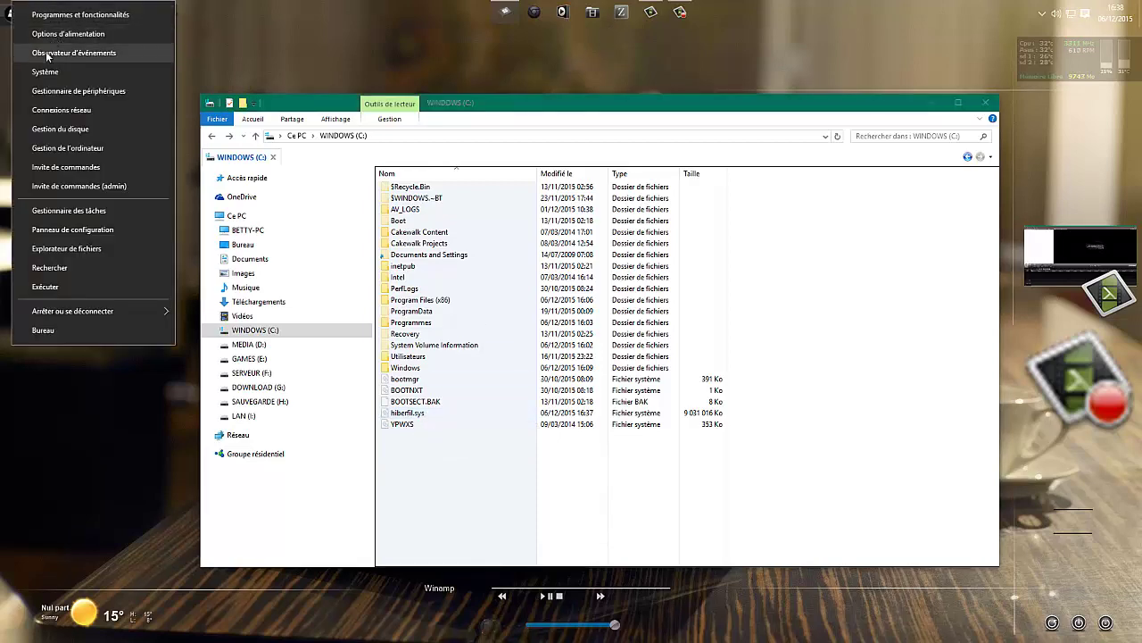
pyautogui.press('Escape')
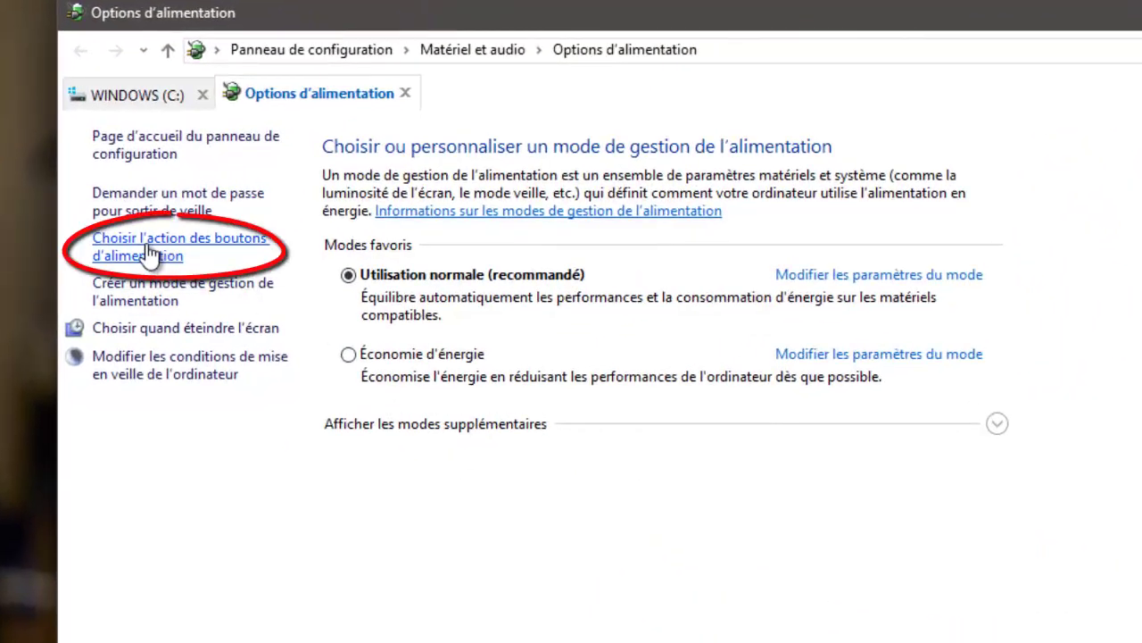
pyautogui.click(172, 254)
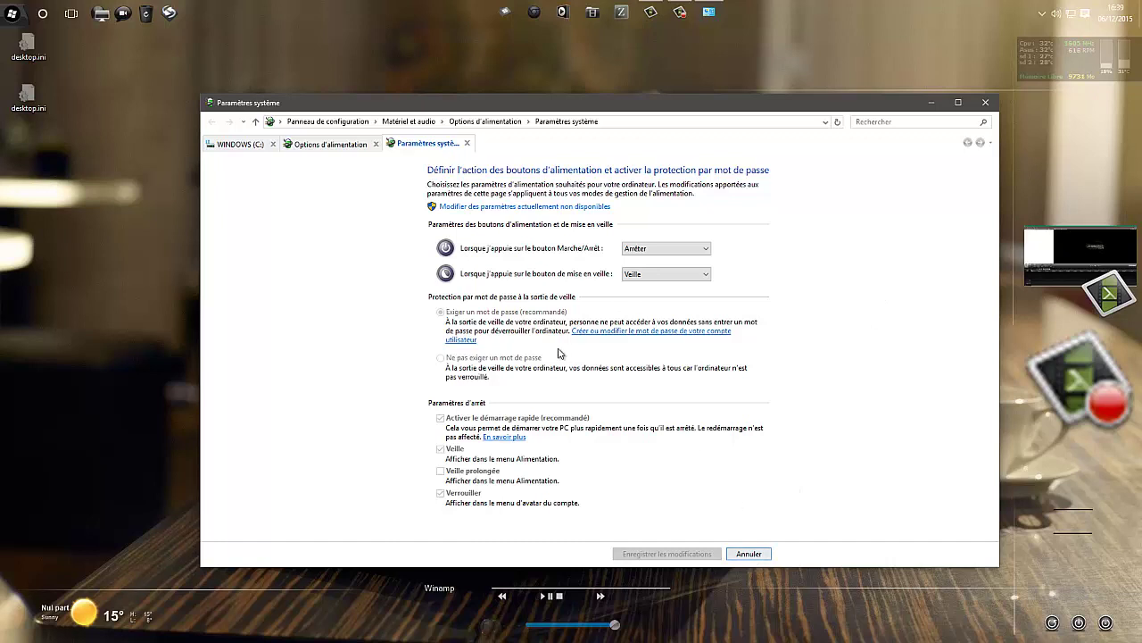
pyautogui.click(765, 554)
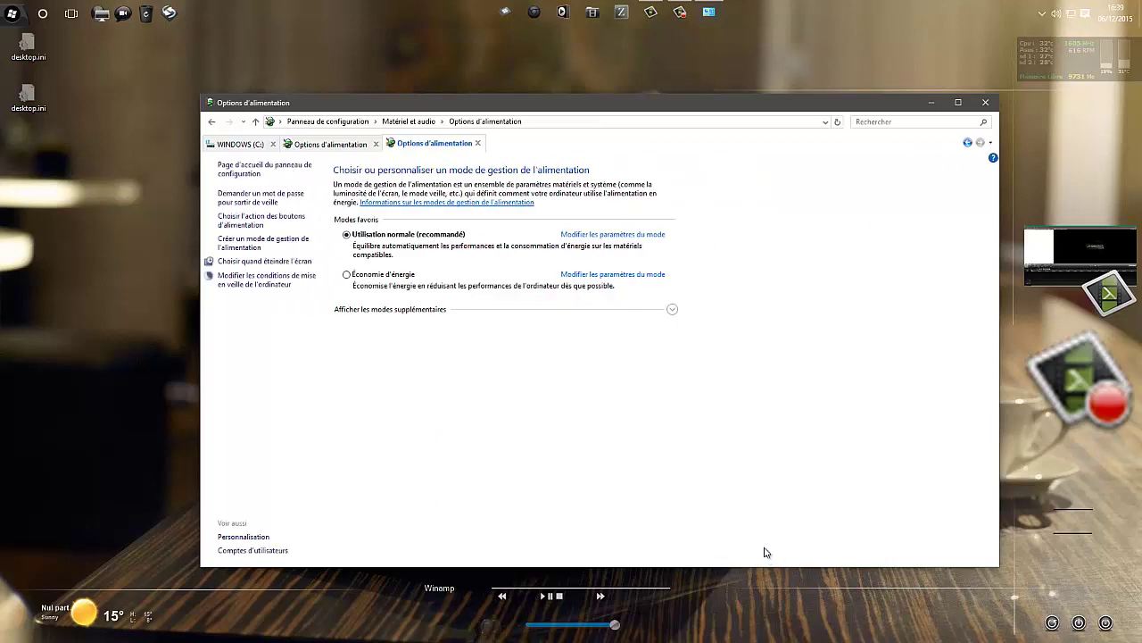
pyautogui.click(985, 102)
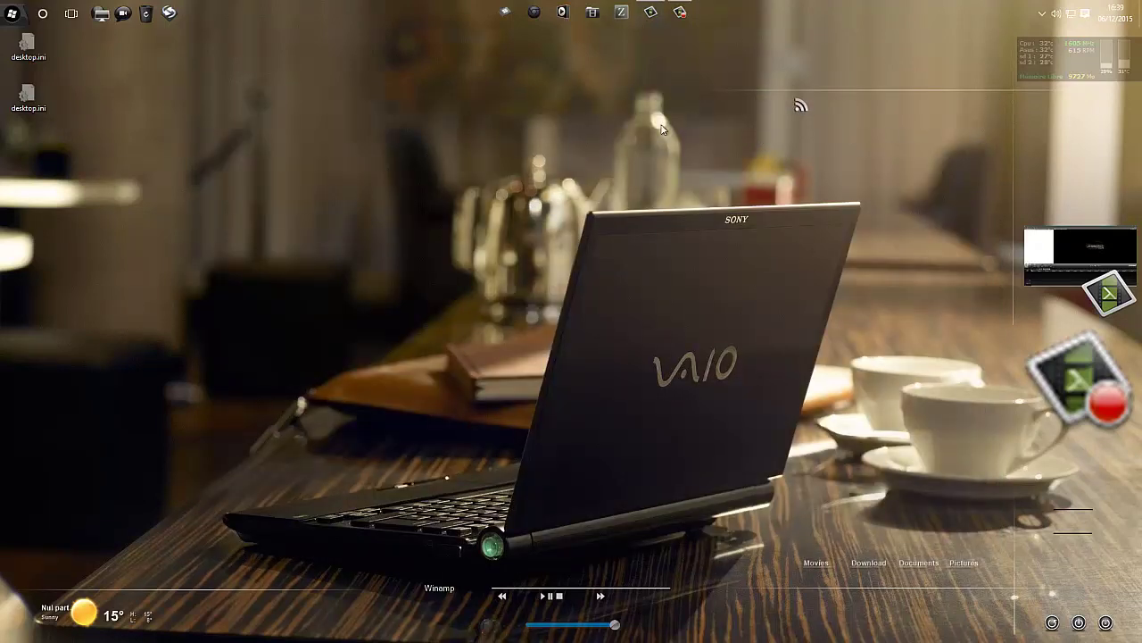
# Turn off the display of hidden items (Éléments masqués) in the file explorer and close the window.
pyautogui.click(507, 13)
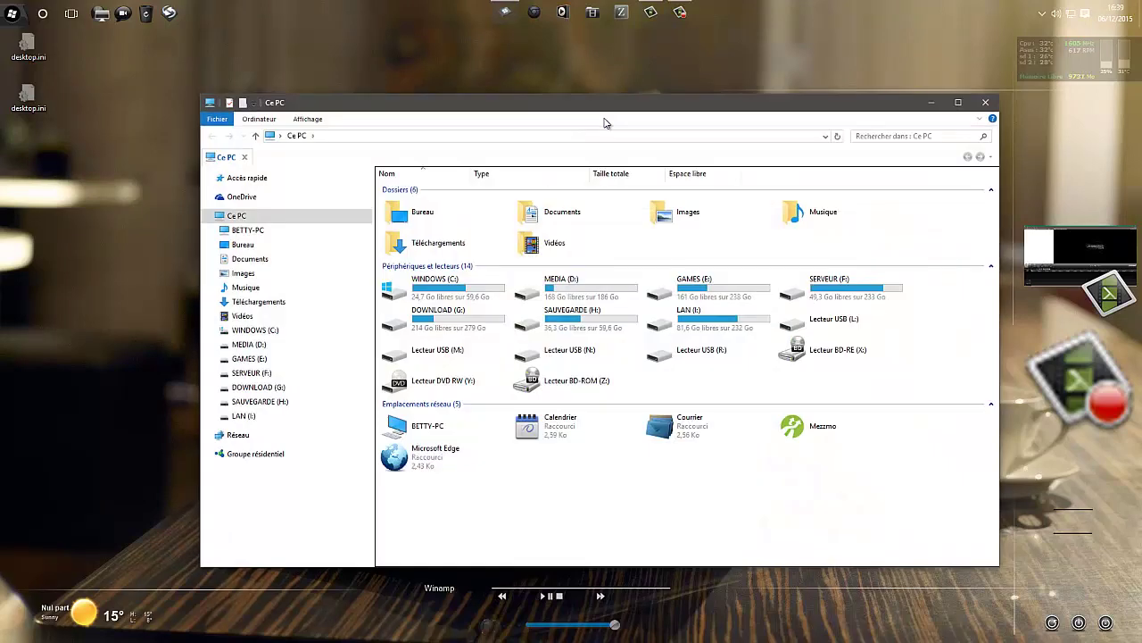
pyautogui.click(985, 102)
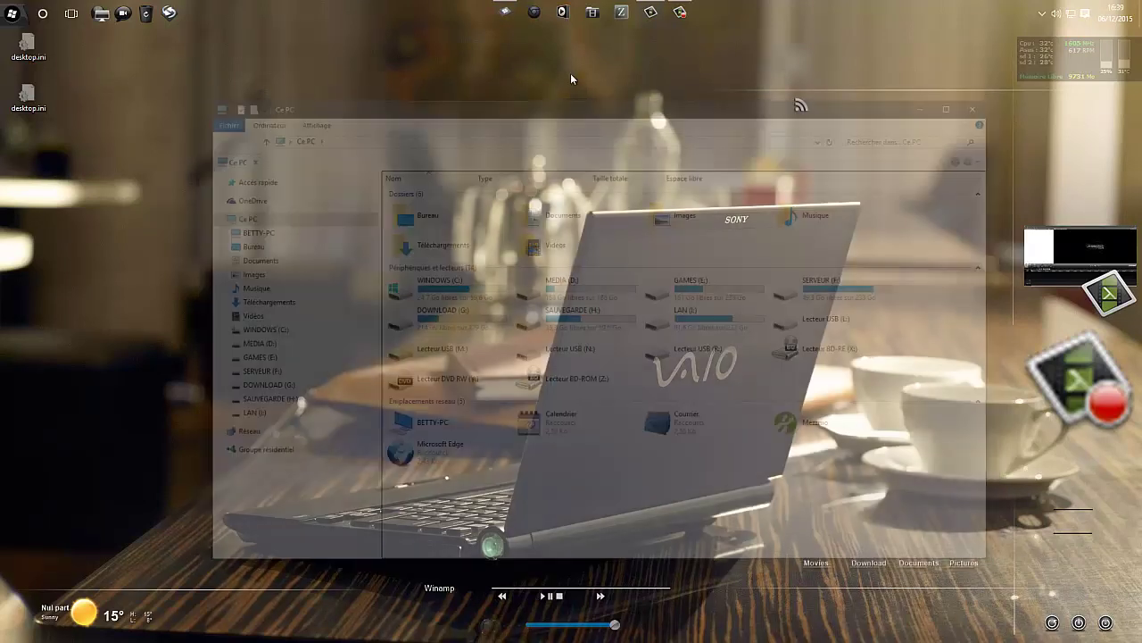
pyautogui.click(505, 11)
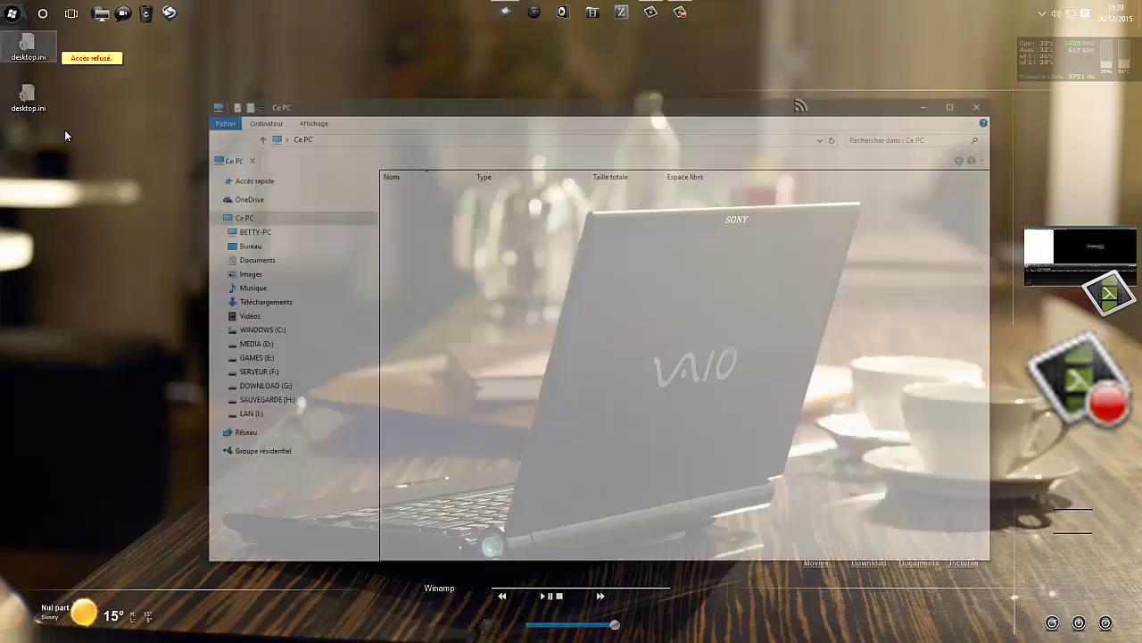
pyautogui.click(307, 119)
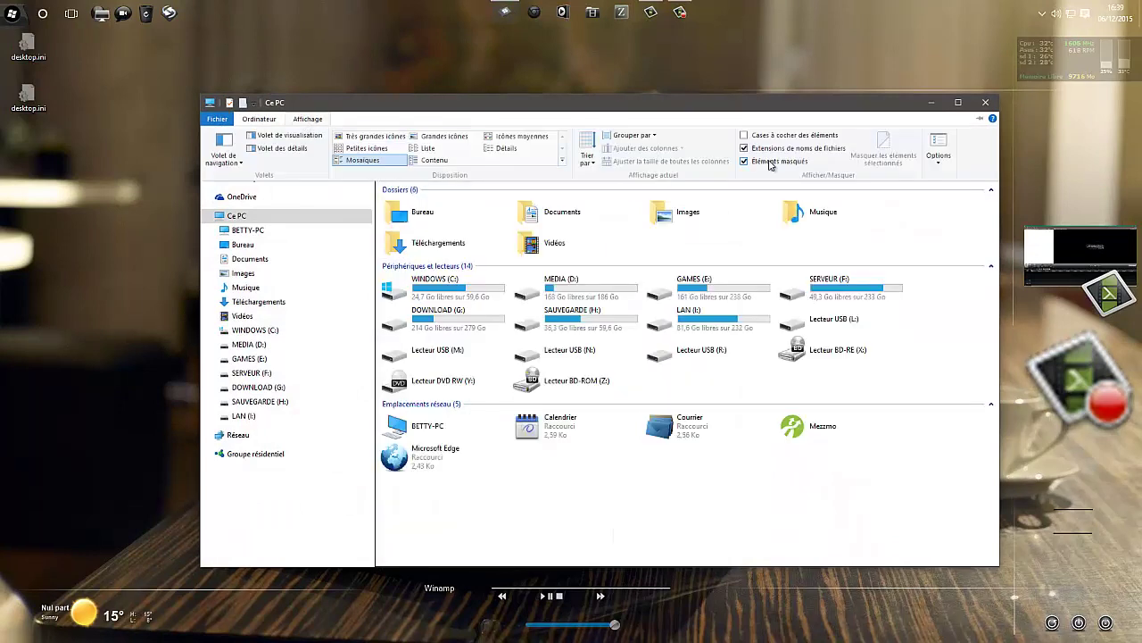
pyautogui.click(814, 165)
pyautogui.click(985, 101)
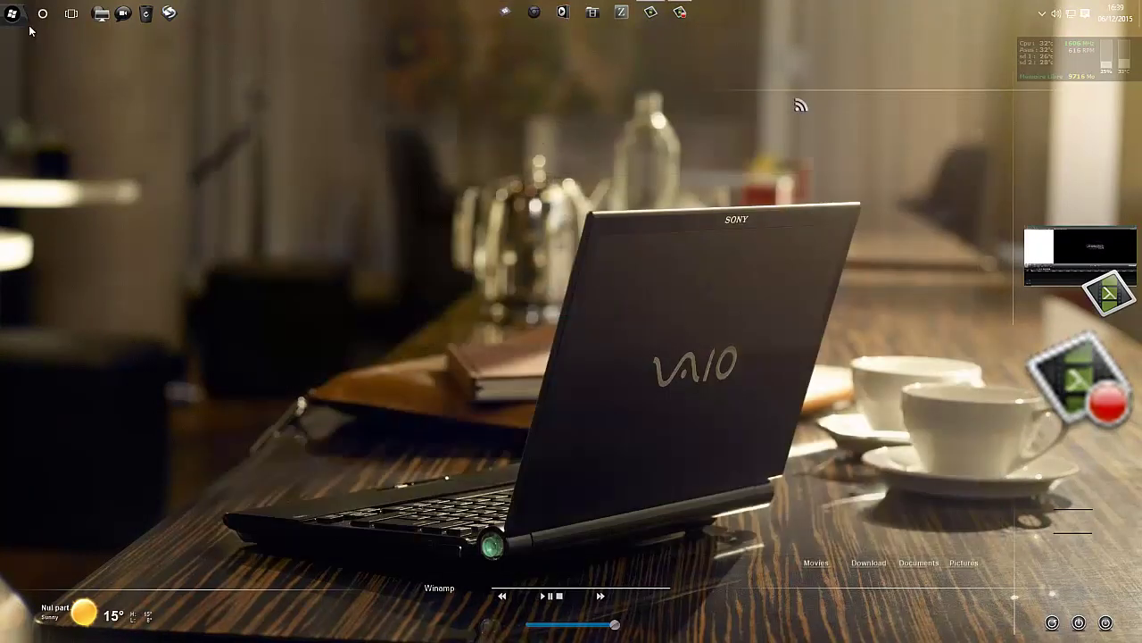
# Review the taskbar and Start menu properties, including the navigation and Barres d'outils settings, without saving changes.
pyautogui.rightClick(202, 13)
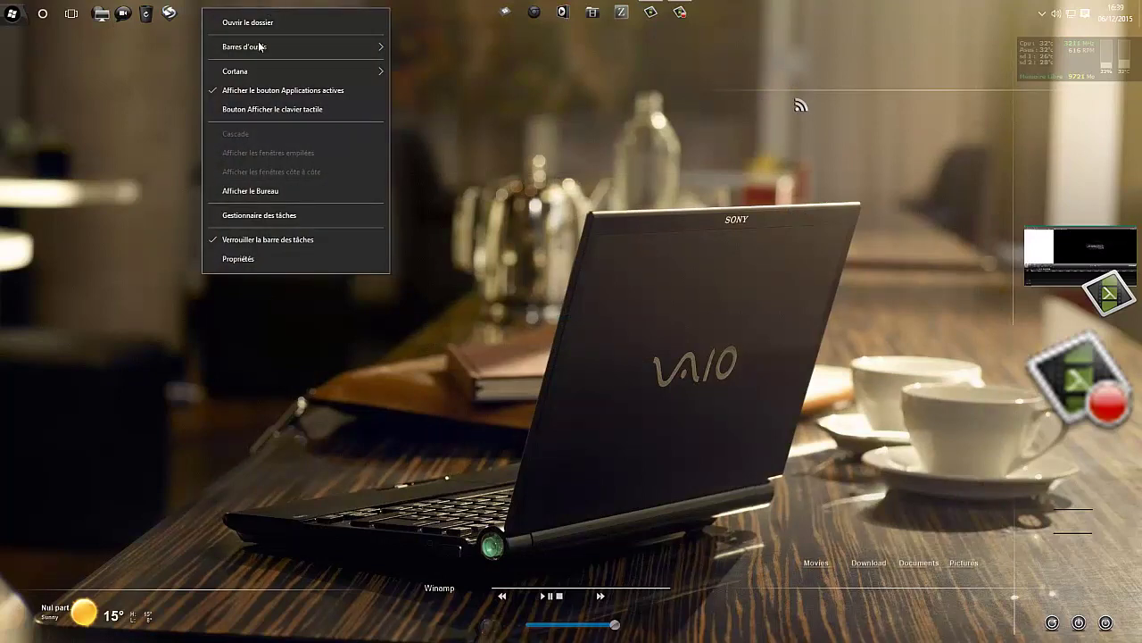
pyautogui.click(238, 259)
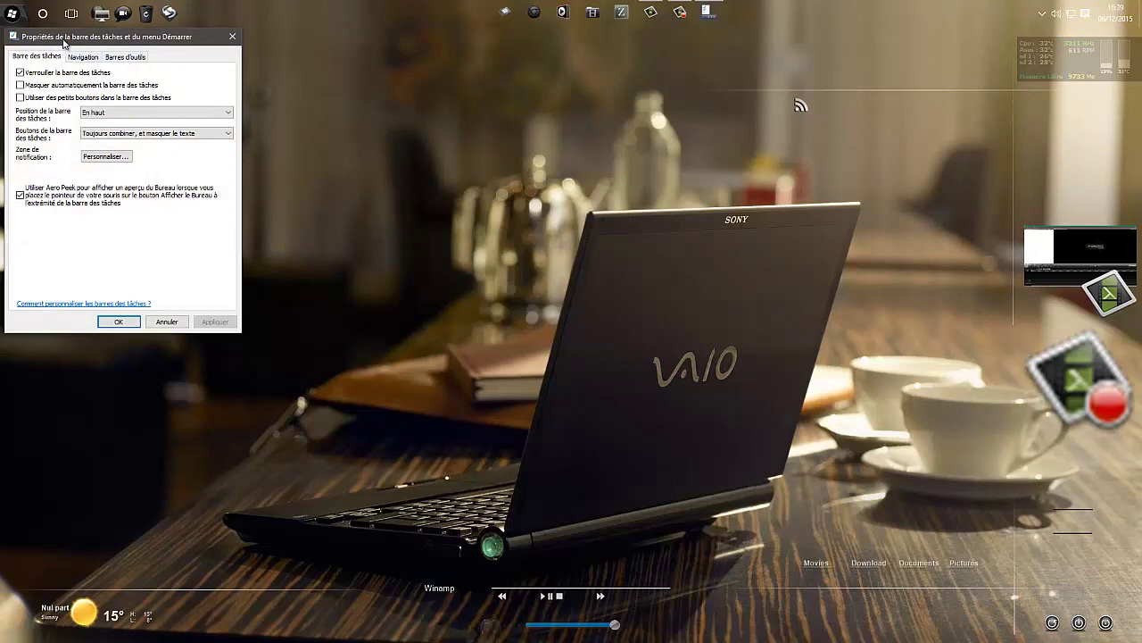
pyautogui.moveTo(64, 42); pyautogui.dragTo(353, 62)
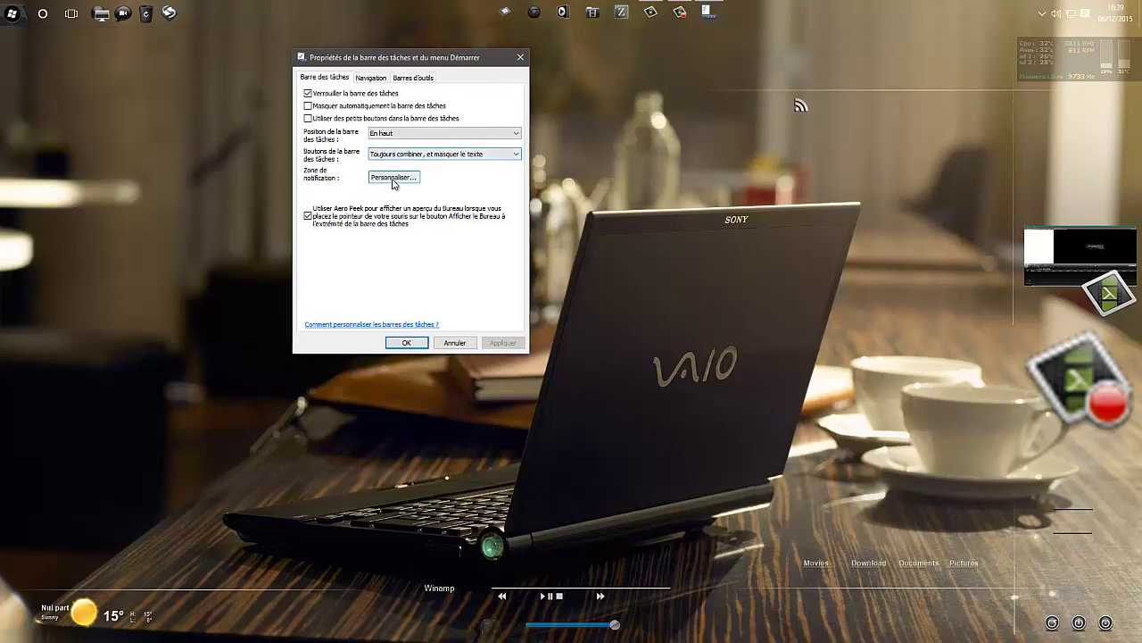
pyautogui.click(377, 78)
pyautogui.click(411, 78)
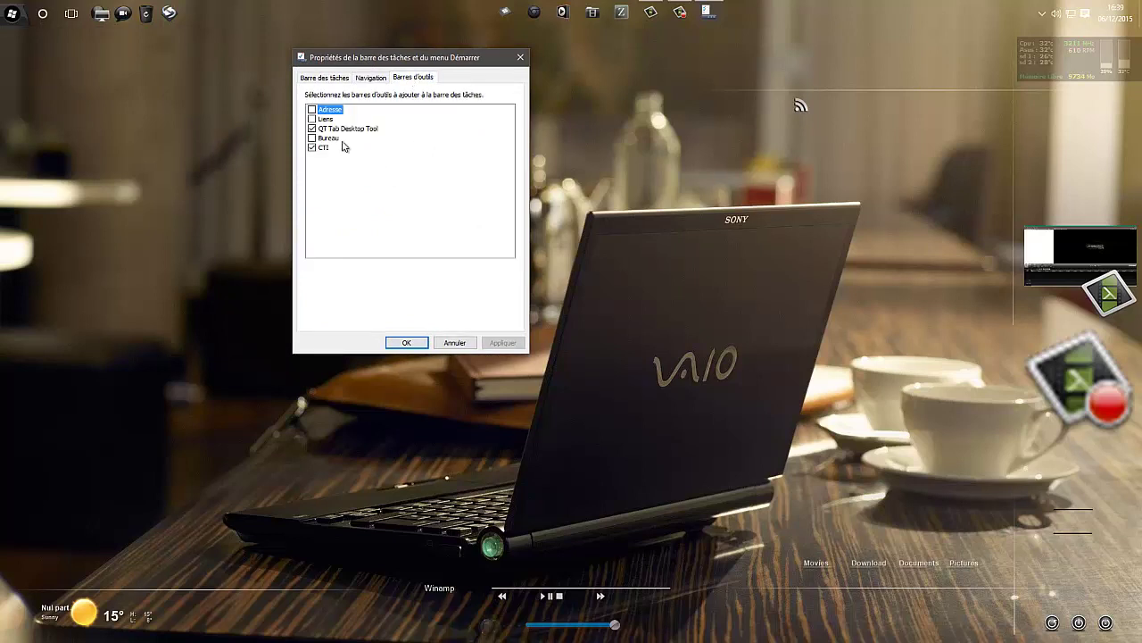
pyautogui.click(325, 78)
pyautogui.click(455, 342)
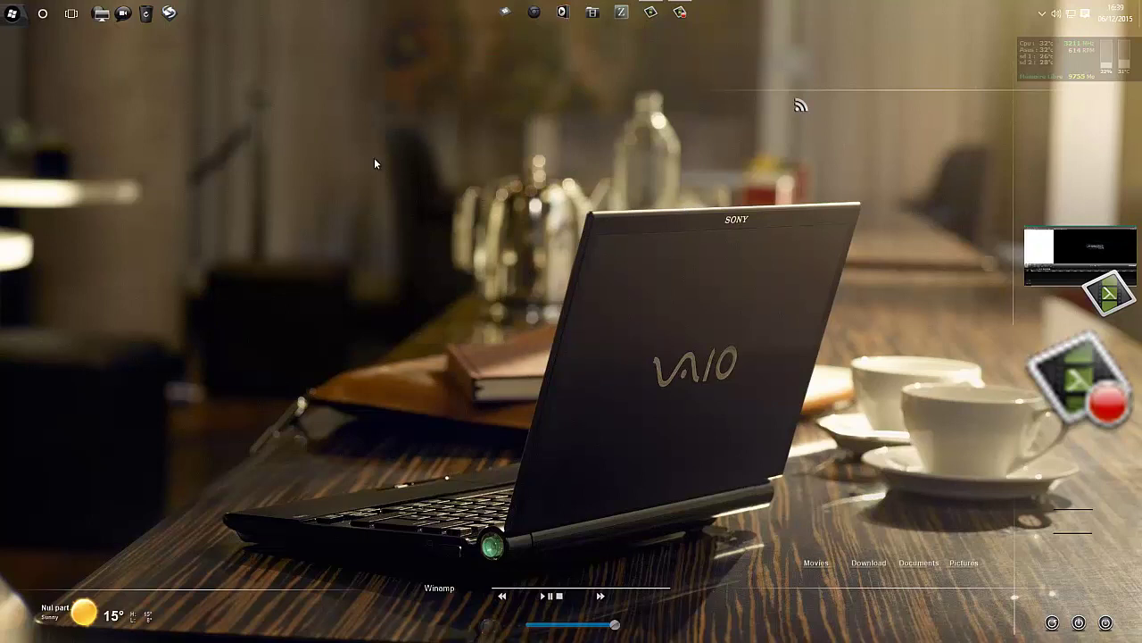
# Open the visual effects settings in Options de performances from the control panel's advanced system settings.
pyautogui.rightClick(10, 12)
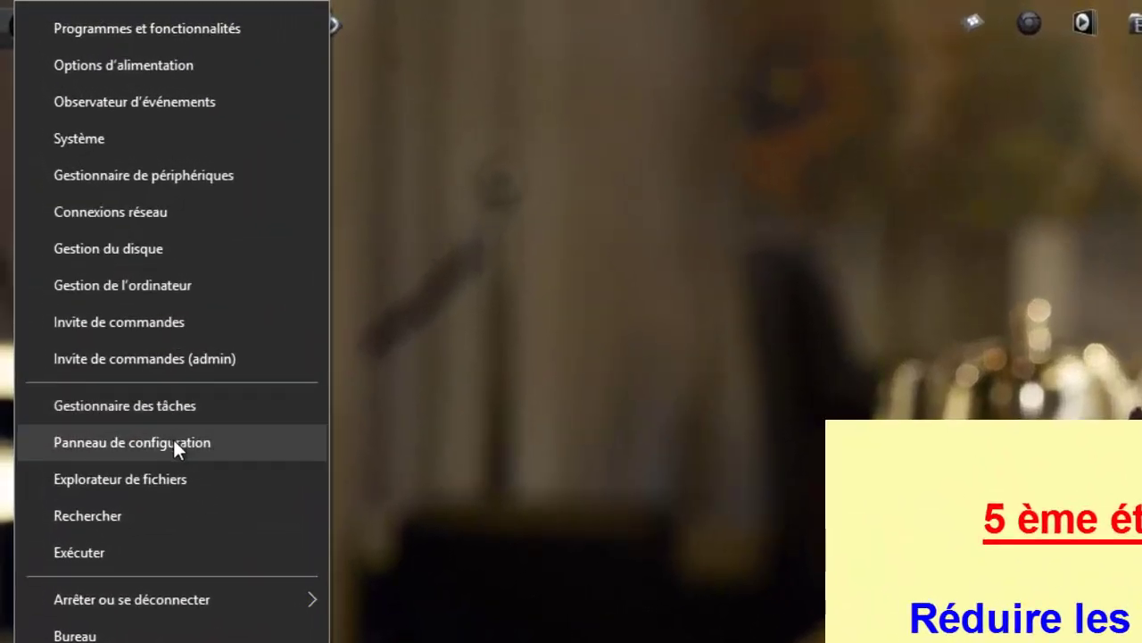
pyautogui.click(89, 229)
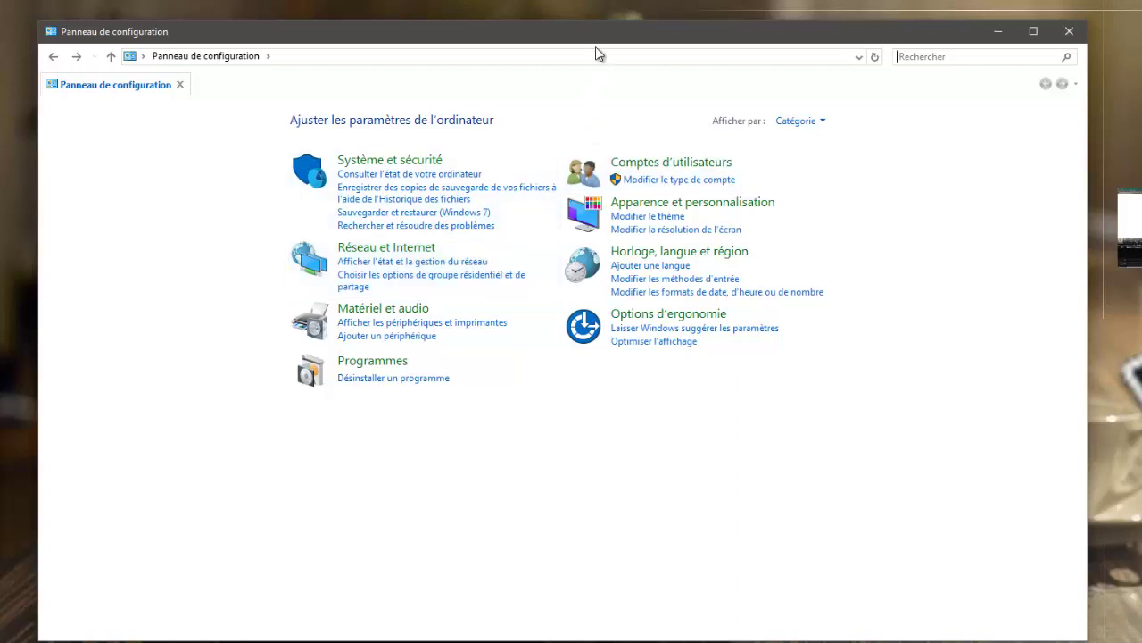
pyautogui.moveTo(600, 35); pyautogui.dragTo(652, 48)
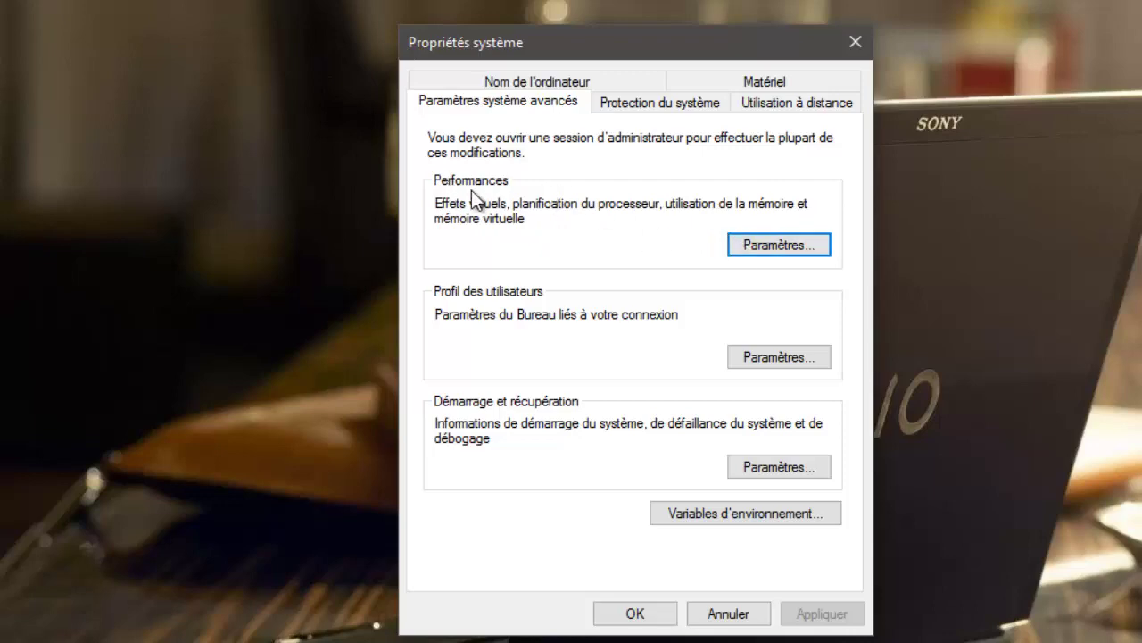
pyautogui.click(778, 246)
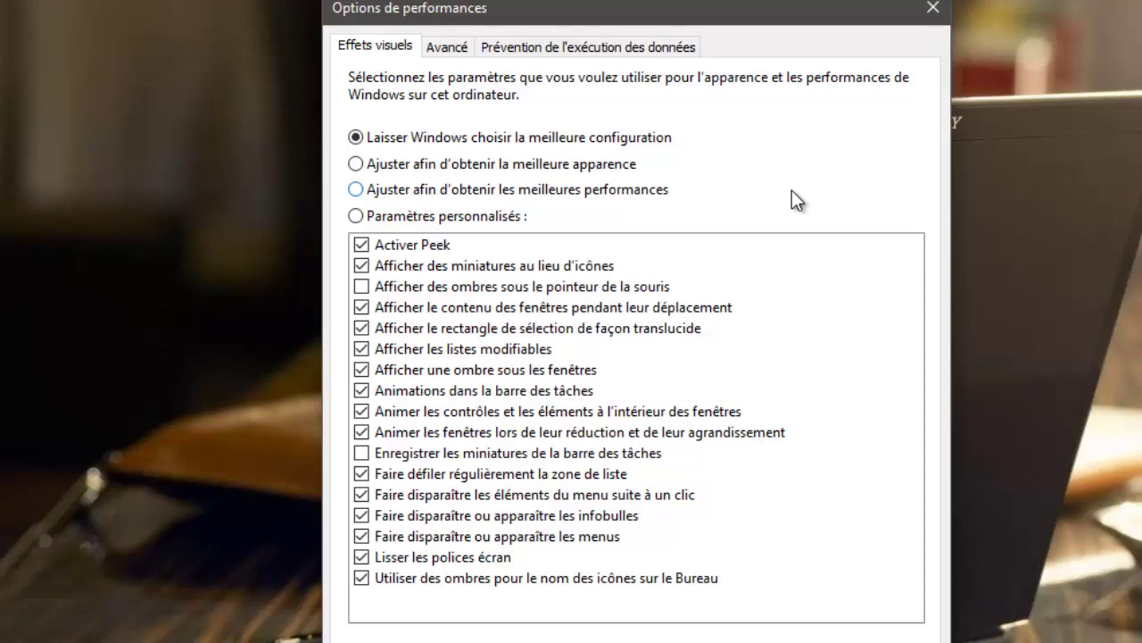
# Try Ajuster afin d'obtenir les meilleures performances for the visual effects, return to Laisser Windows choisir la meilleure configuration, and cancel both dialogs.
pyautogui.click(377, 216)
pyautogui.click(356, 189)
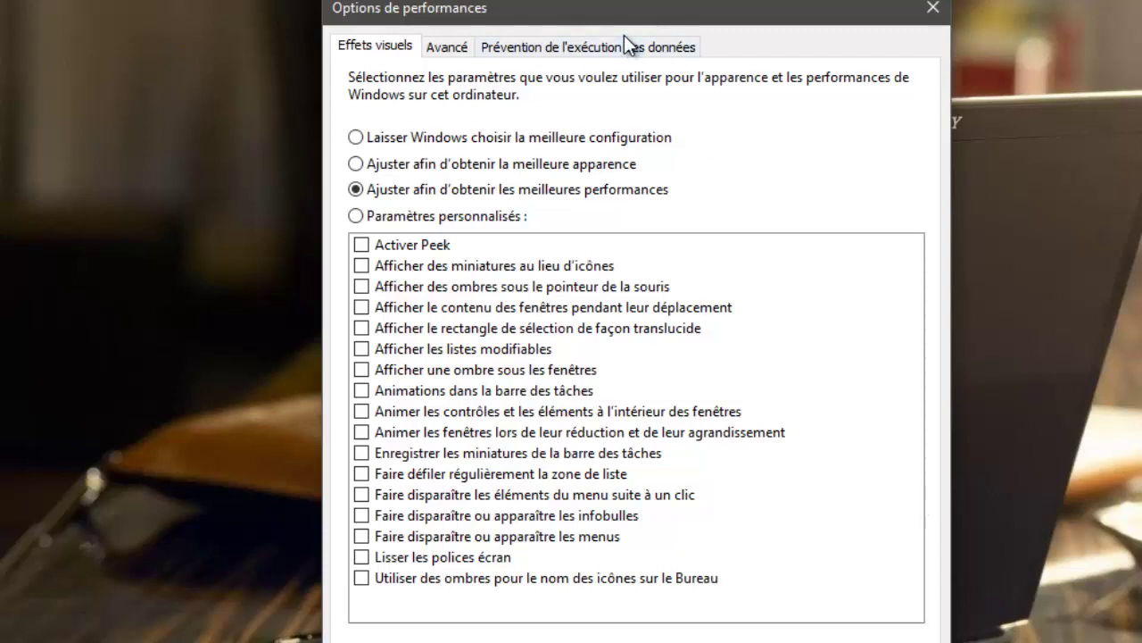
pyautogui.moveTo(616, 16); pyautogui.dragTo(671, 15)
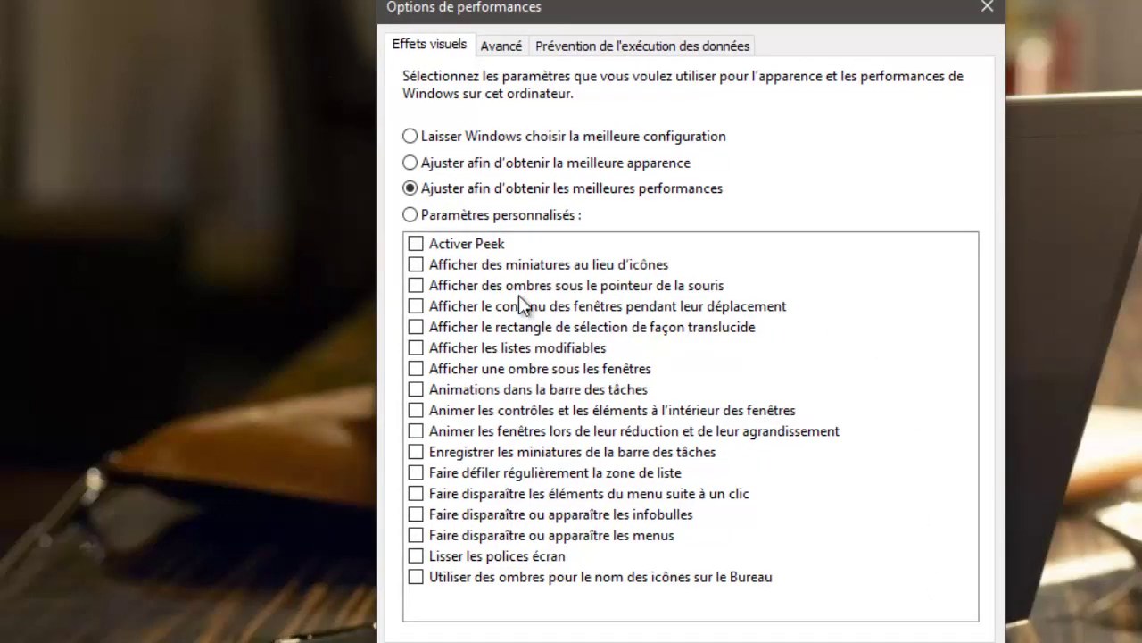
pyautogui.click(462, 138)
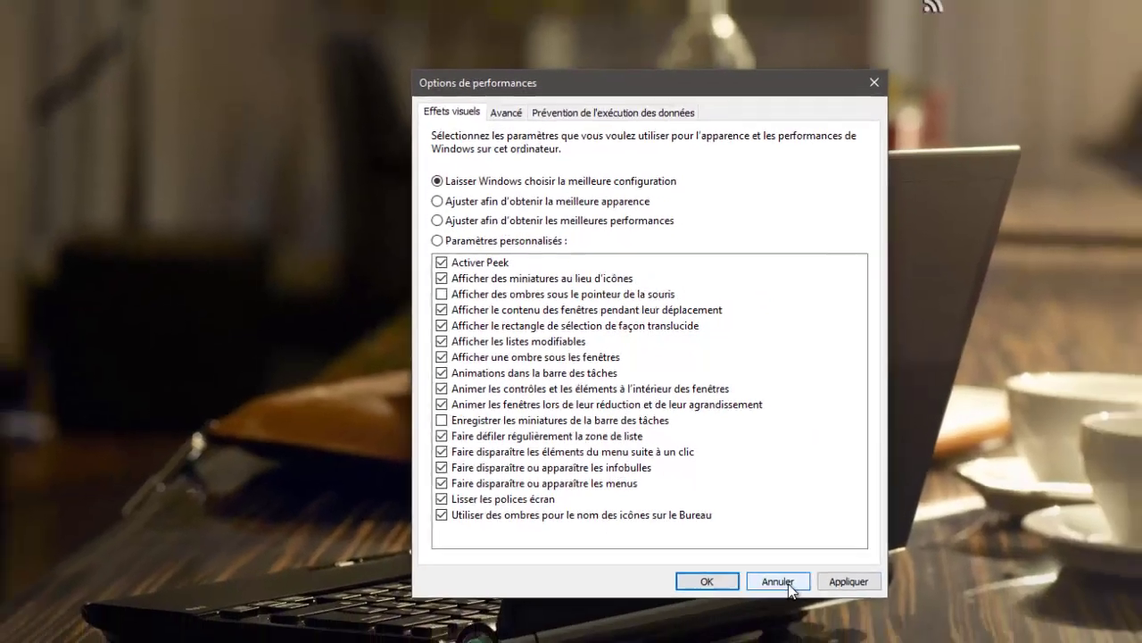
pyautogui.click(858, 642)
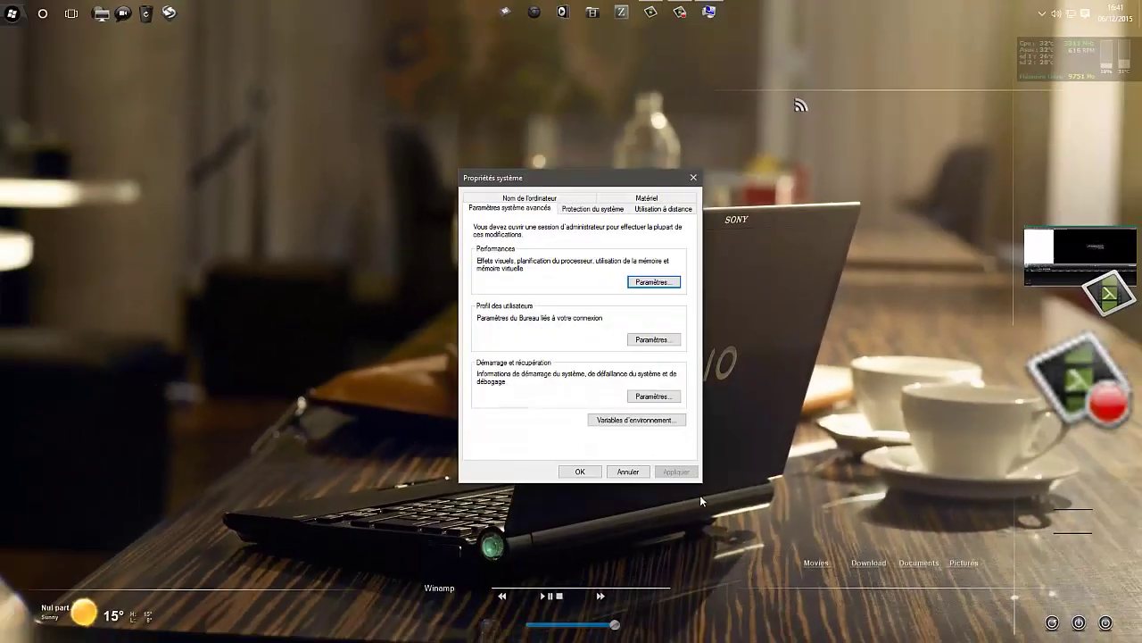
pyautogui.click(634, 472)
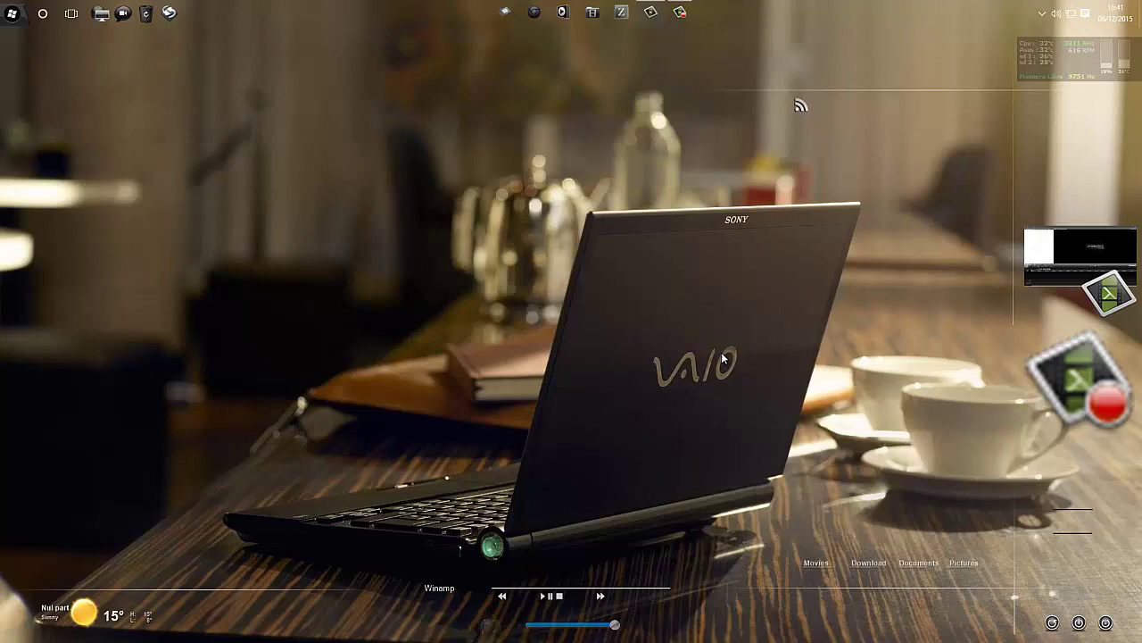